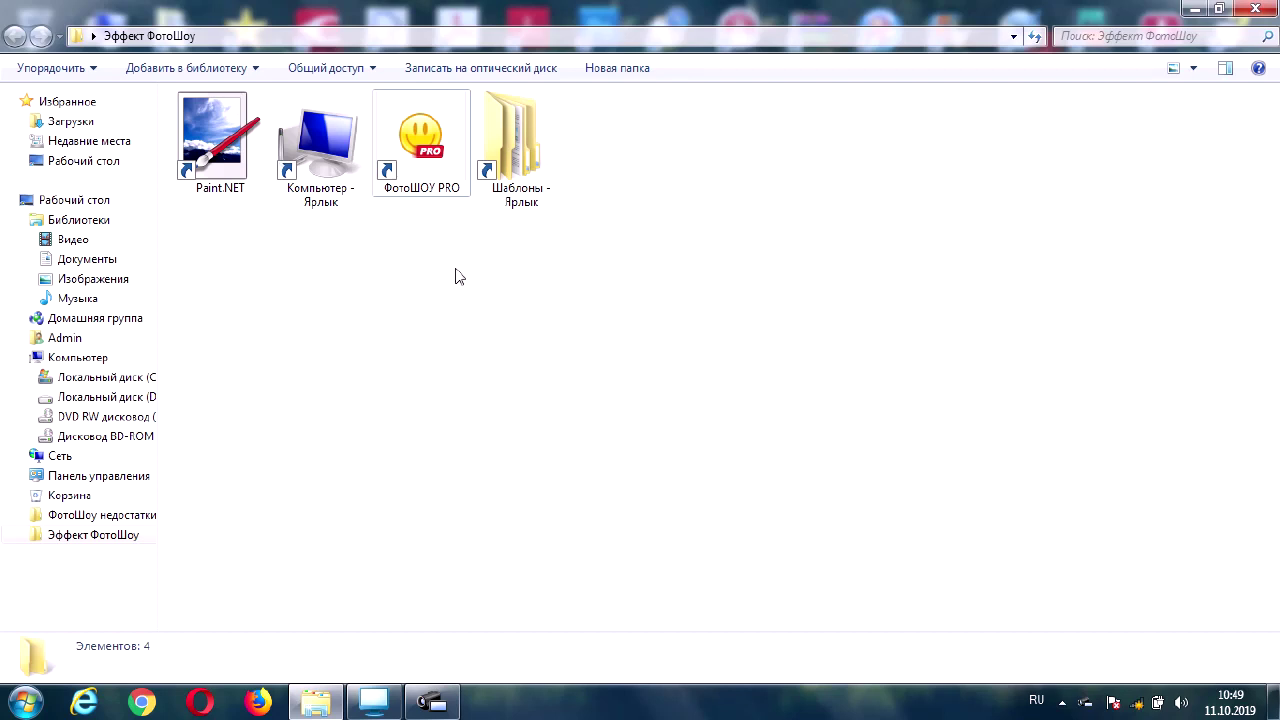
Launch ФотоШОУ PRO from the Эффект ФотоШоу folder and open the recent project 1.pskp
left_click(421, 143)
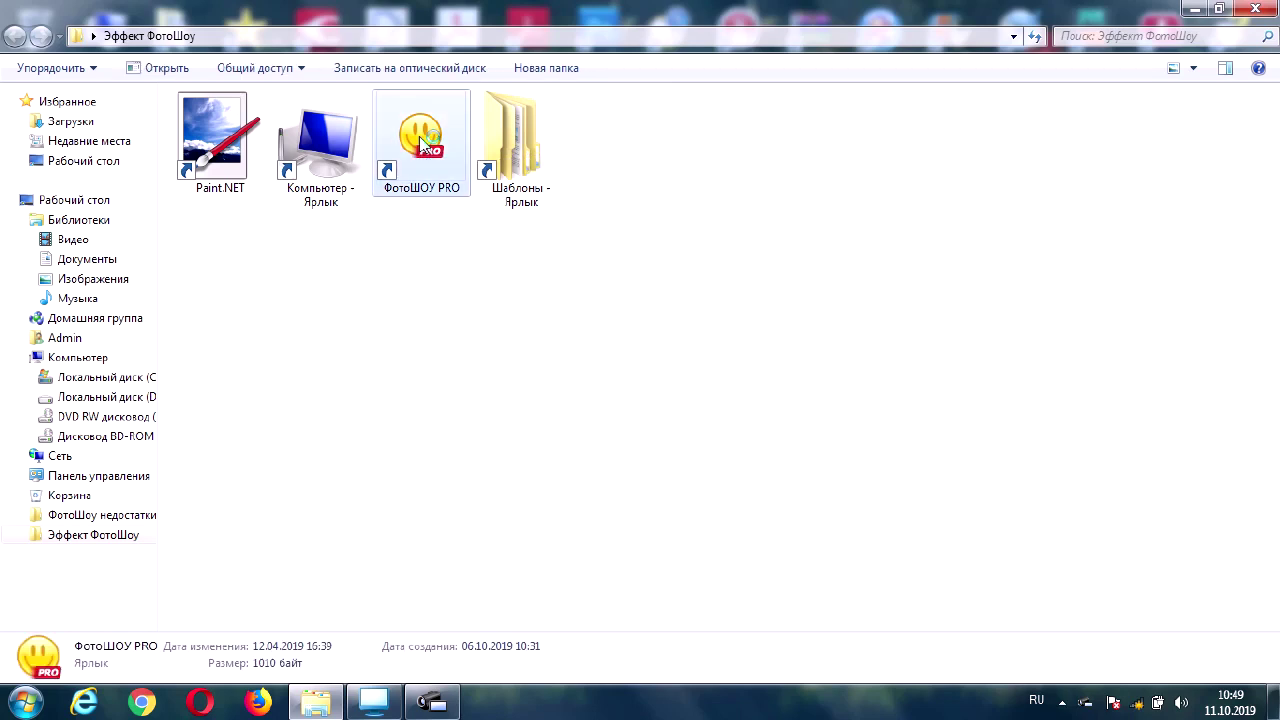
double_click(421, 143)
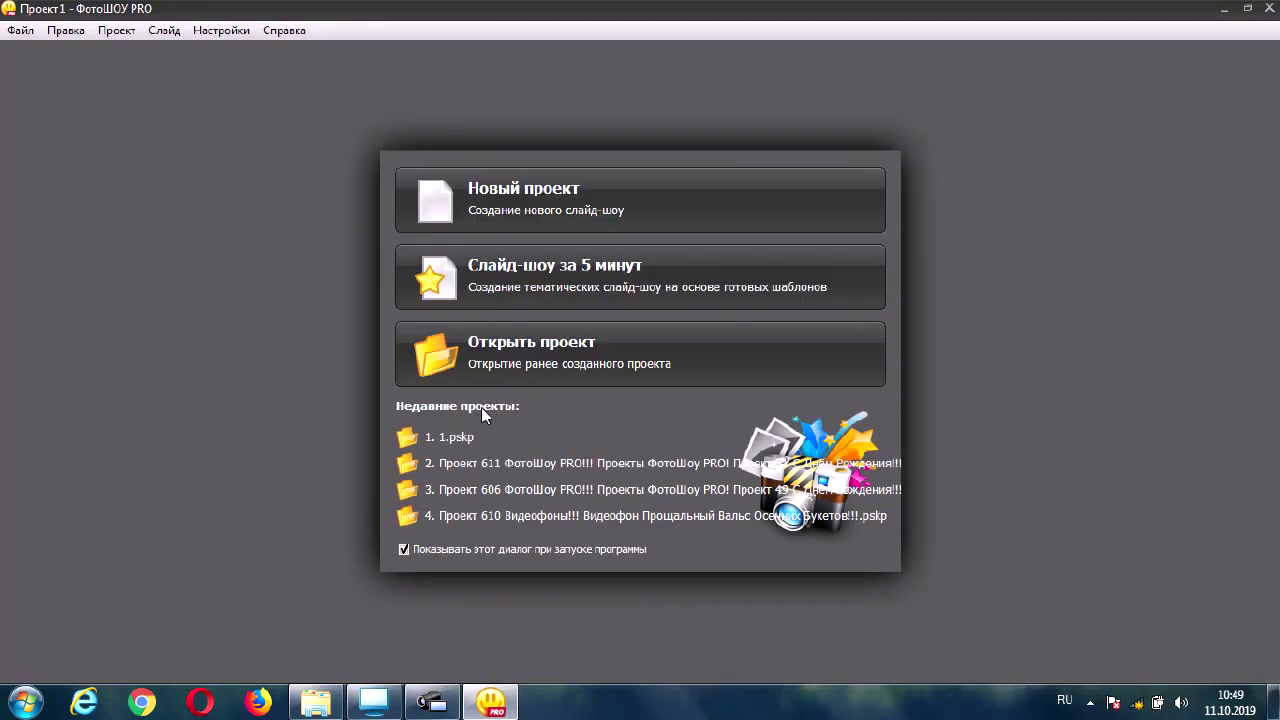
left_click(448, 437)
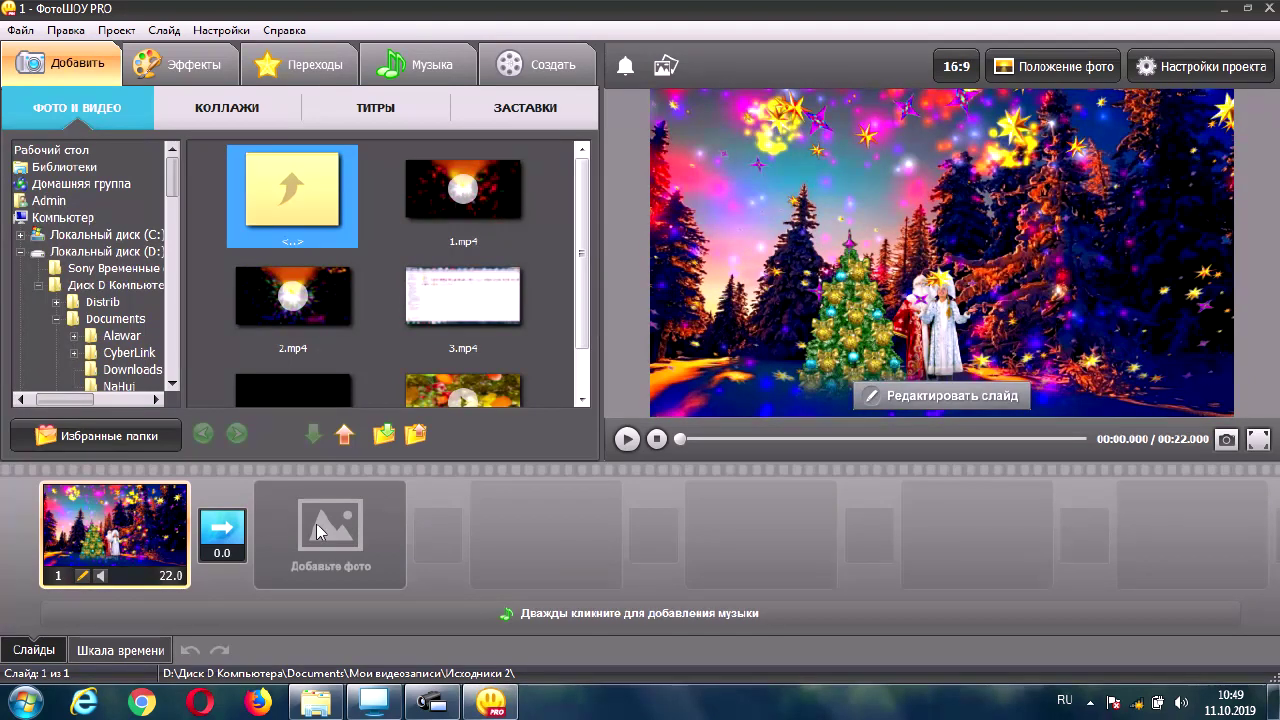
Preview the New Year slide in full screen, replaying it from near the beginning several times, and return to the project
left_click(1258, 443)
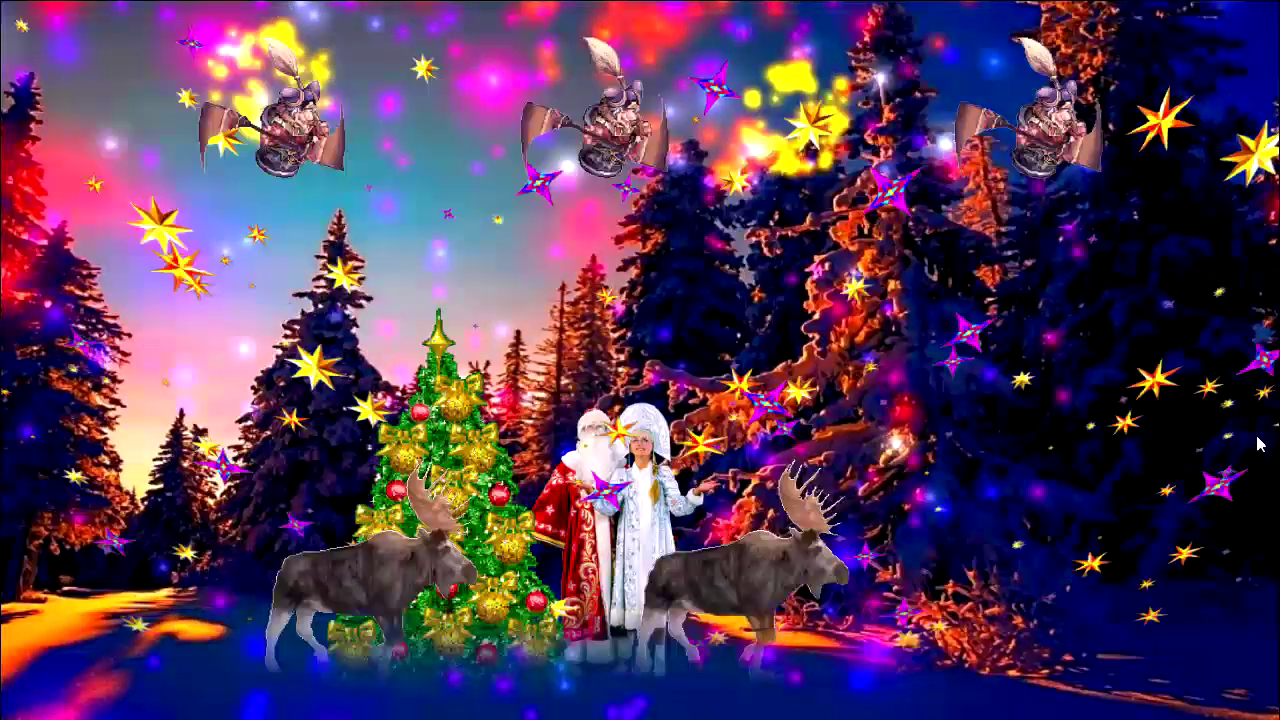
mouse_move(136, 698)
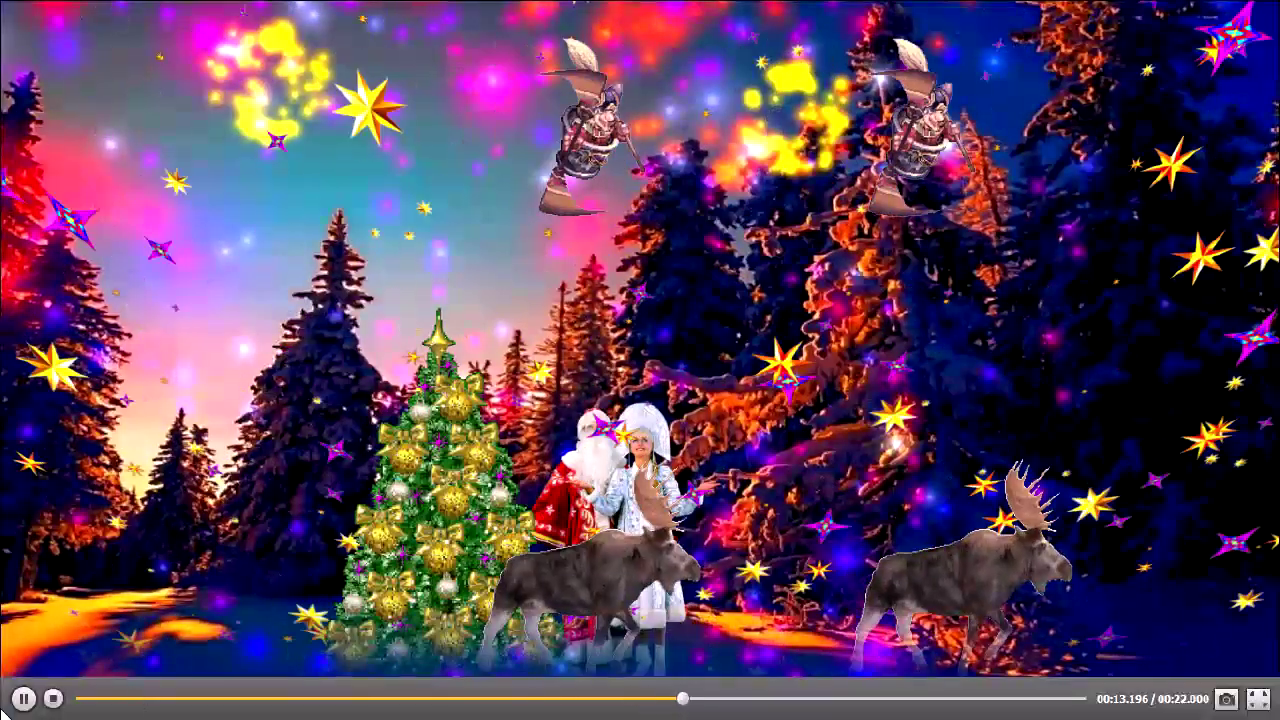
left_click(94, 698)
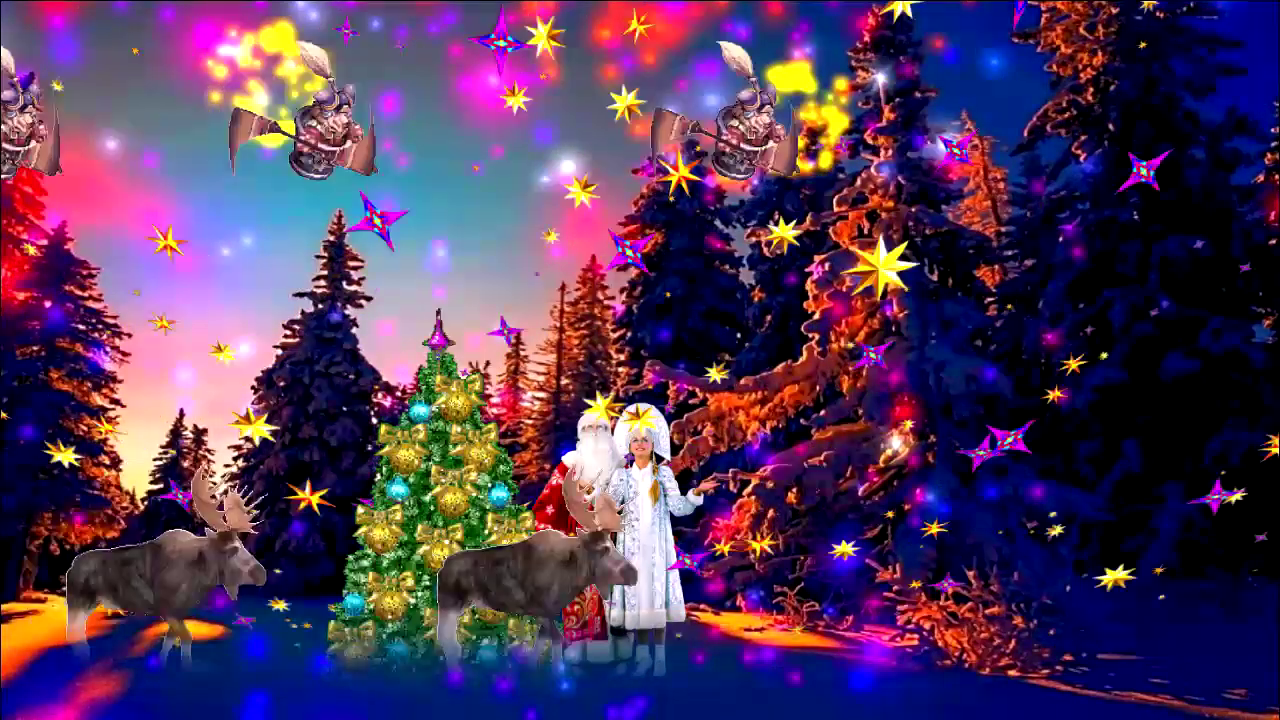
mouse_move(706, 684)
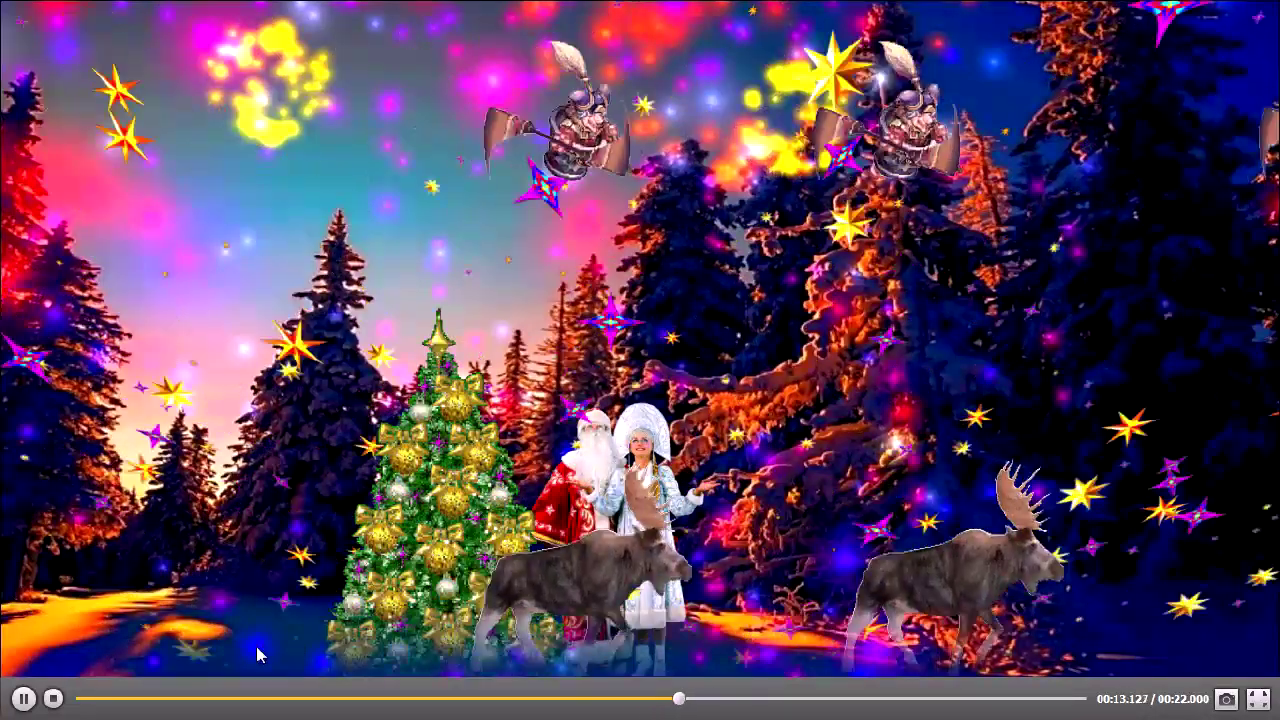
left_click(109, 699)
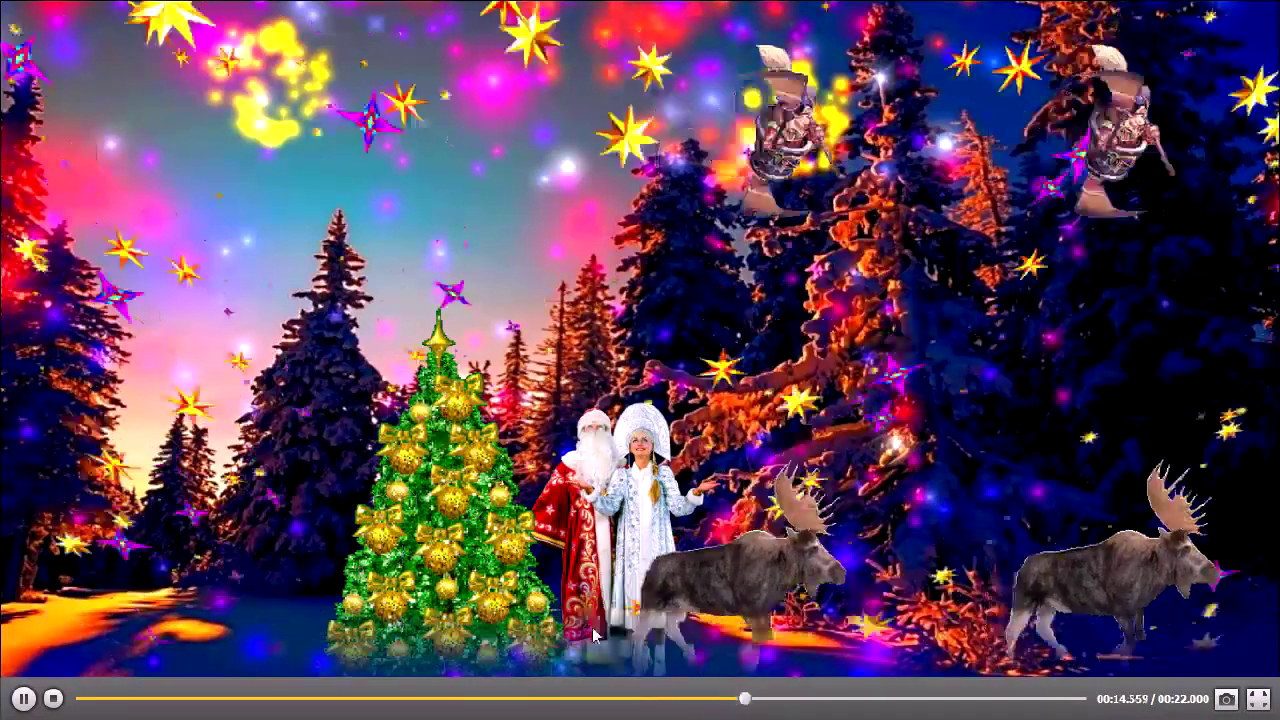
left_click(130, 699)
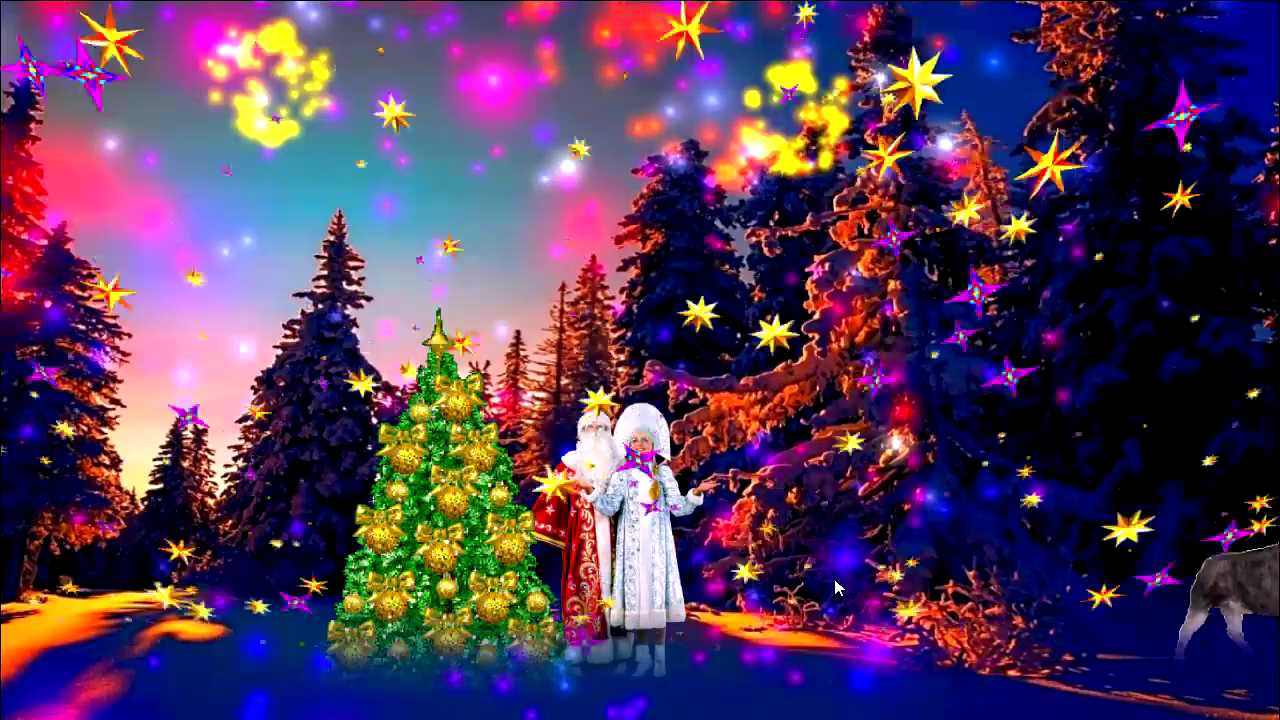
mouse_move(1090, 710)
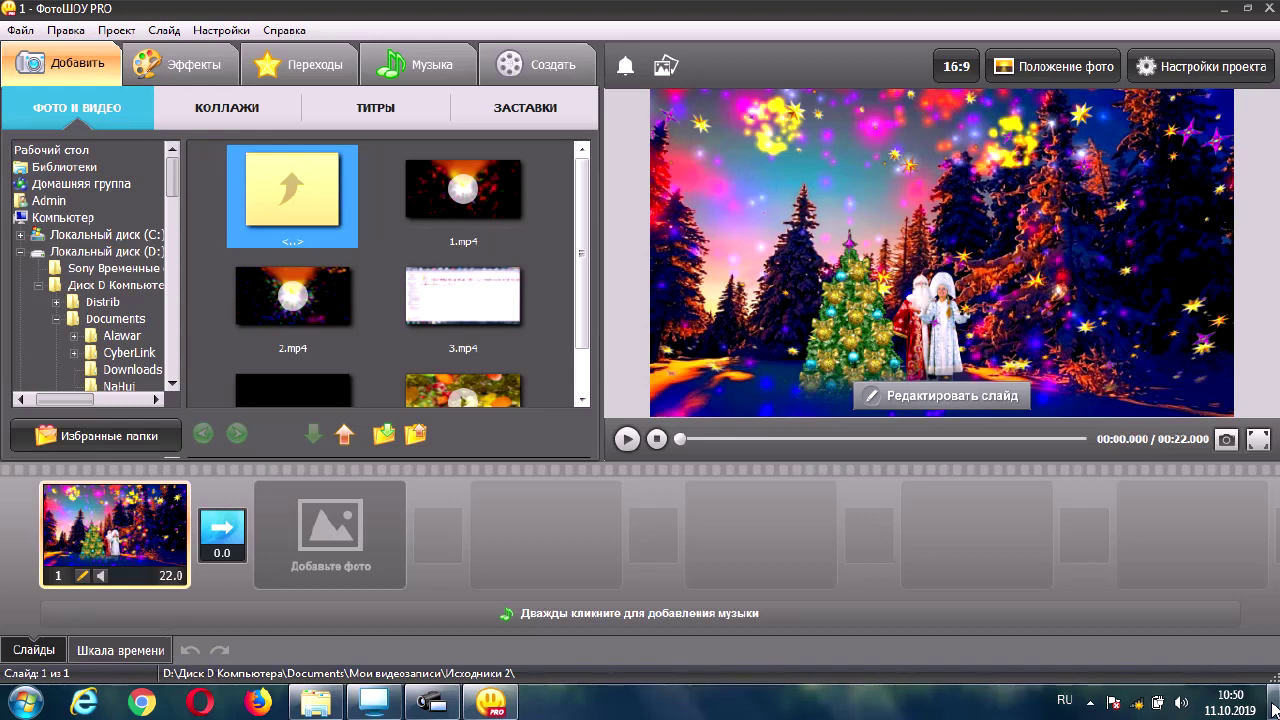
Open the slide in the slide editor, checking ФотоШОУ PRO in Windows Task Manager while it loads, and save the slide
left_click(930, 400)
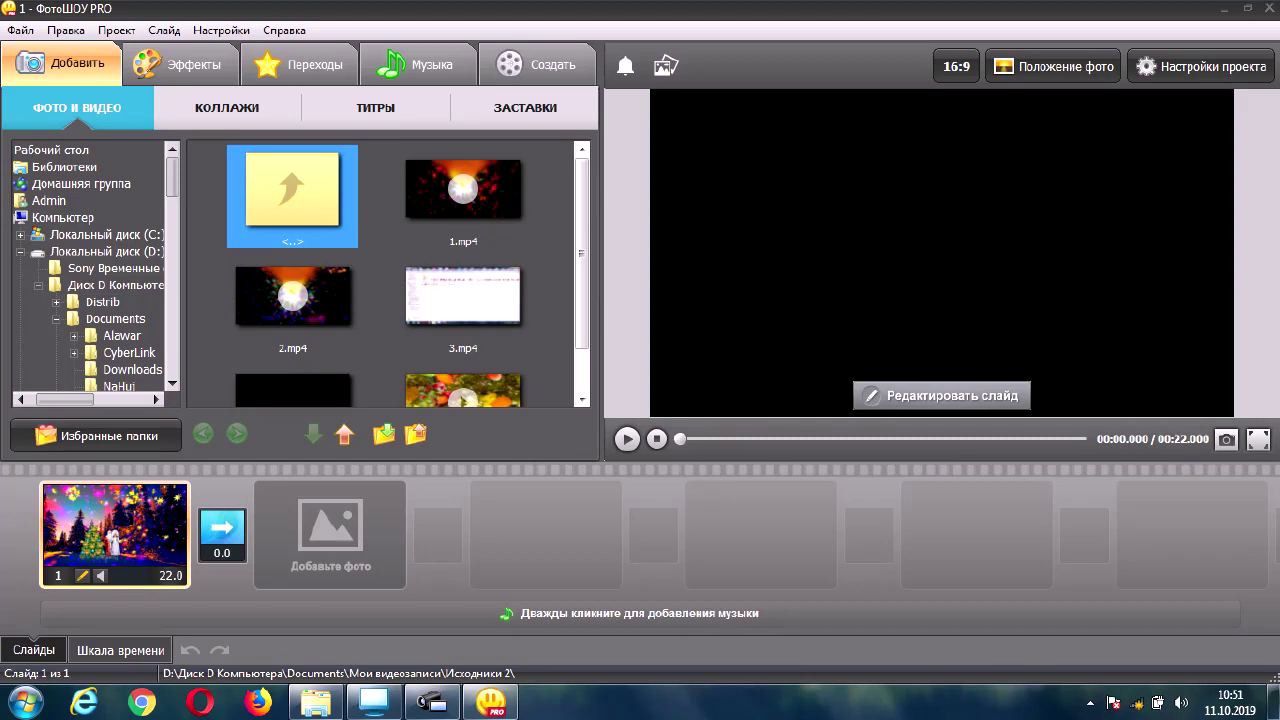
key("ctrl+shift+Escape")
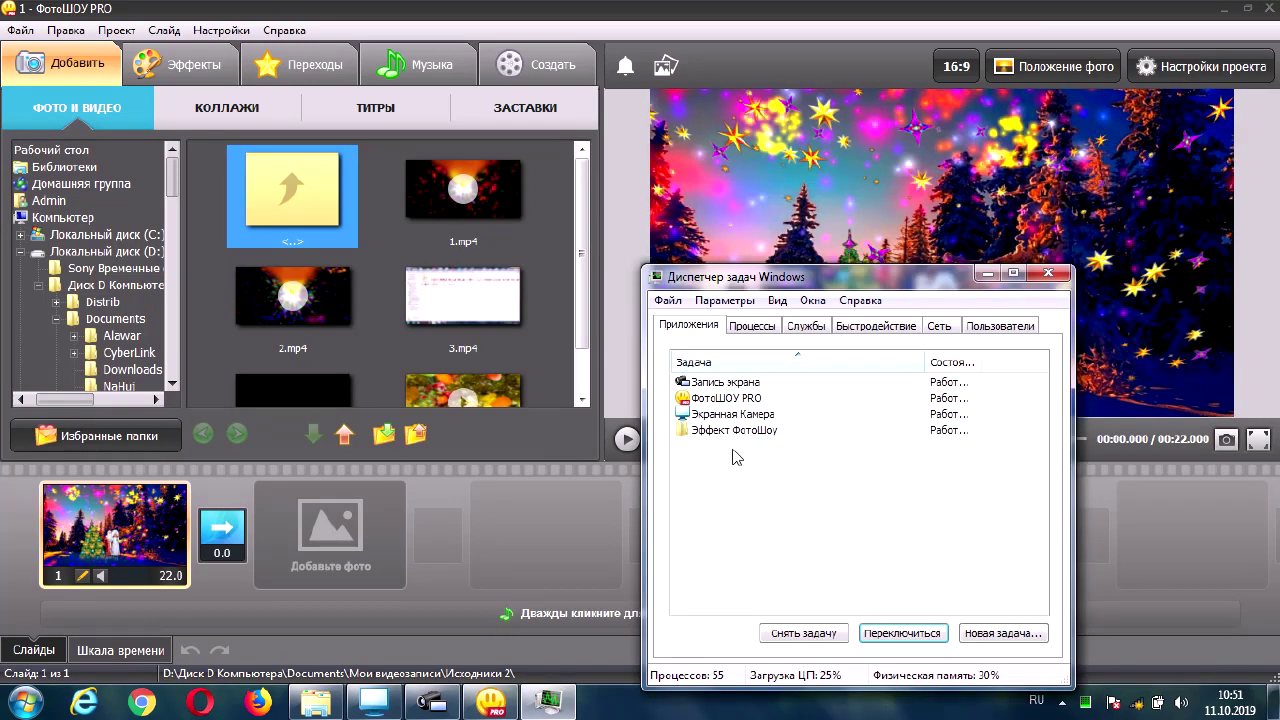
left_click(728, 400)
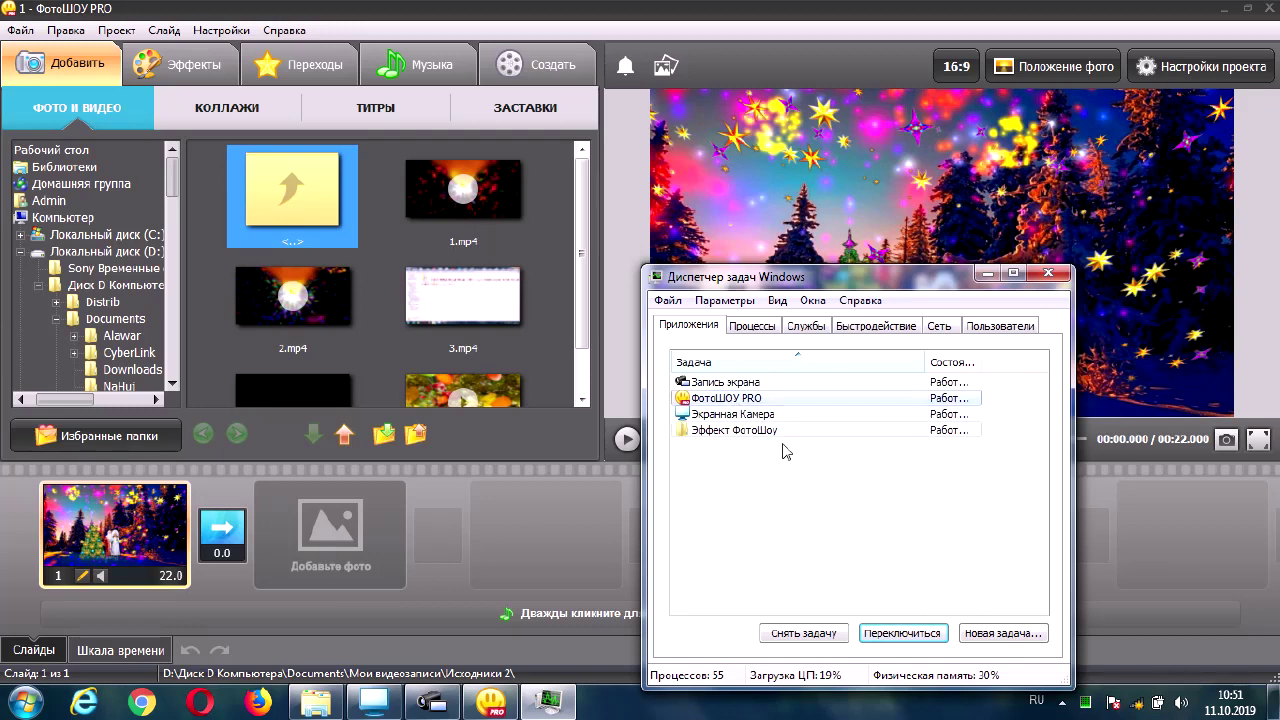
left_click(870, 636)
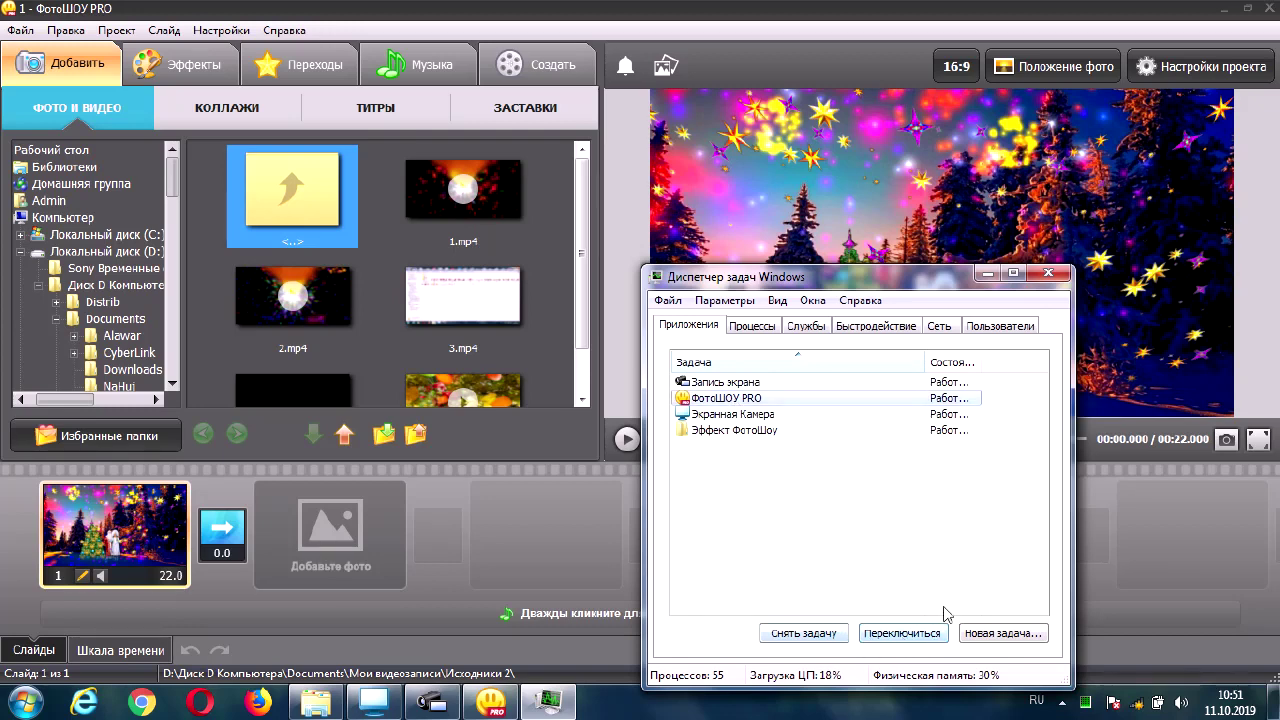
left_click(1048, 272)
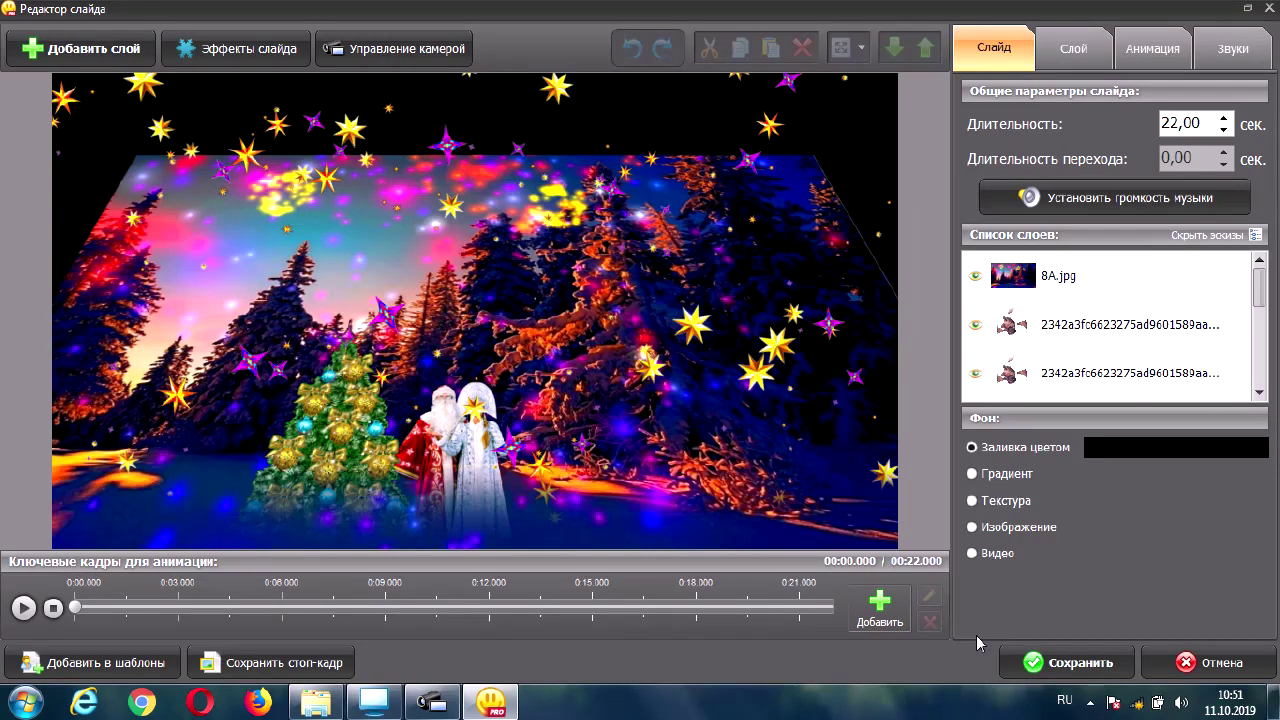
left_click(1084, 668)
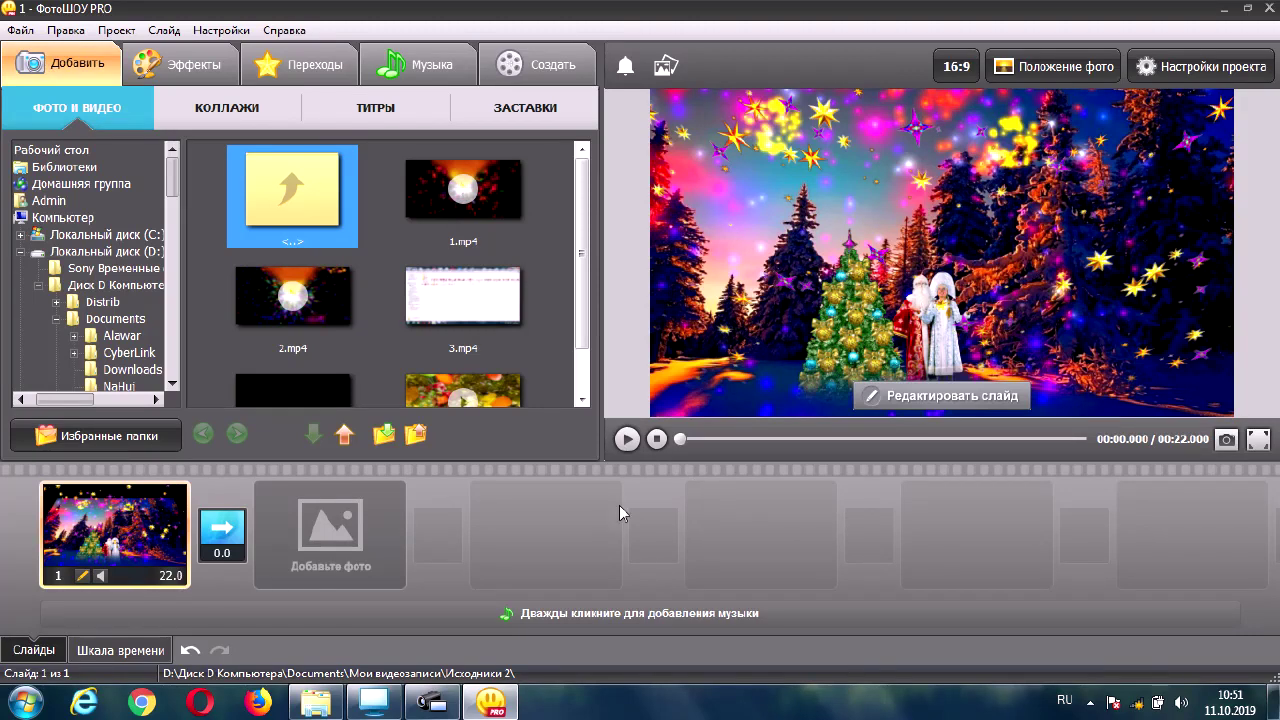
Reopen the slide editor and review the layer list from the upper 8A.jpg layer down to the lowest layer
left_click(937, 397)
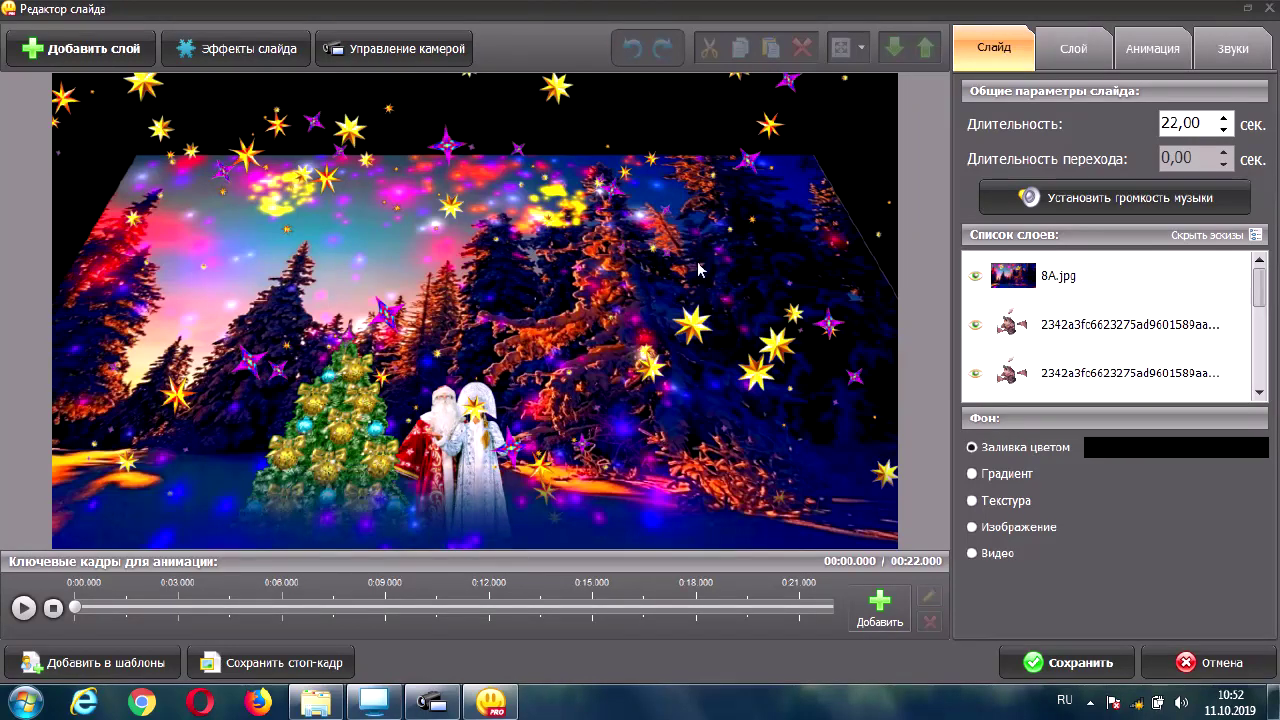
left_click(995, 52)
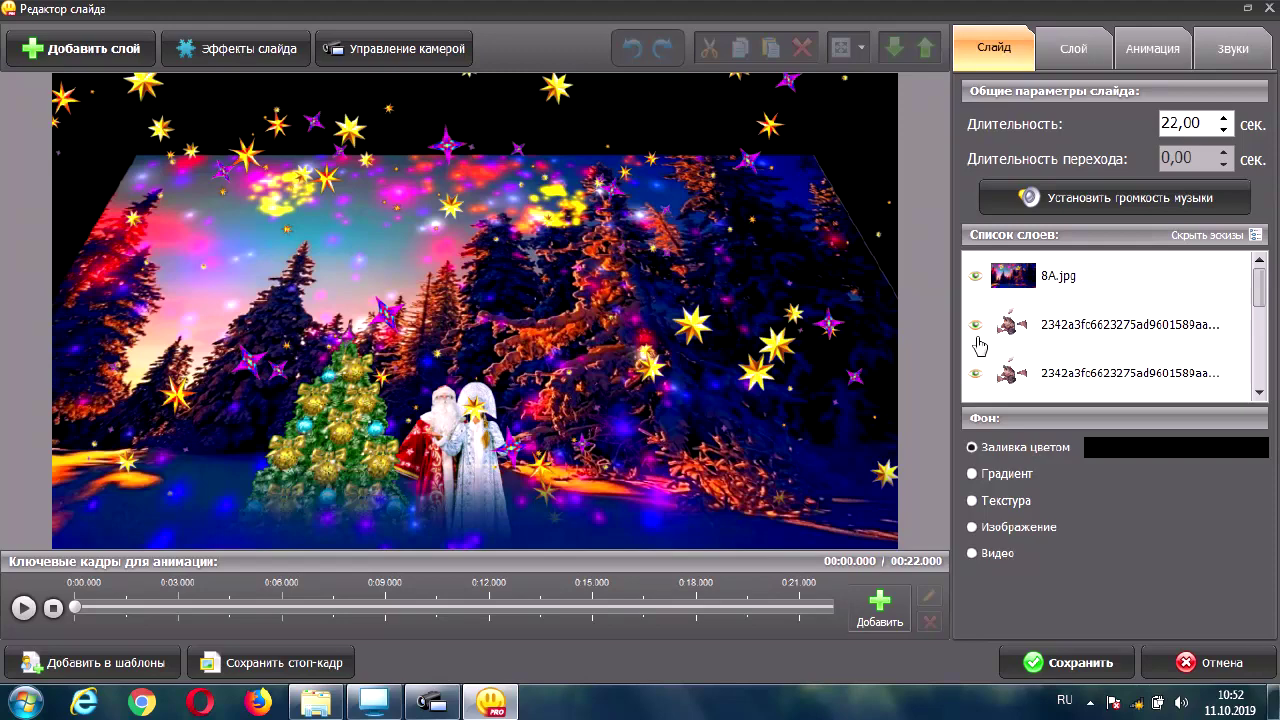
left_click(1022, 281)
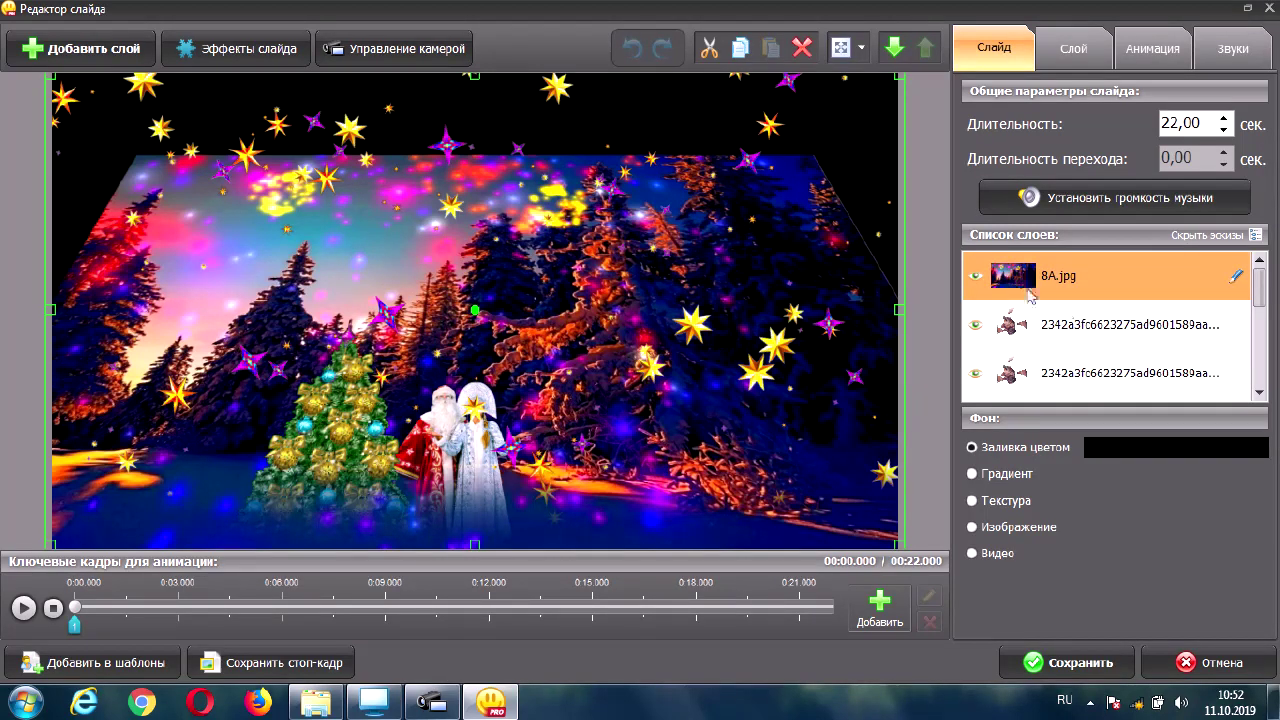
left_click(1261, 395)
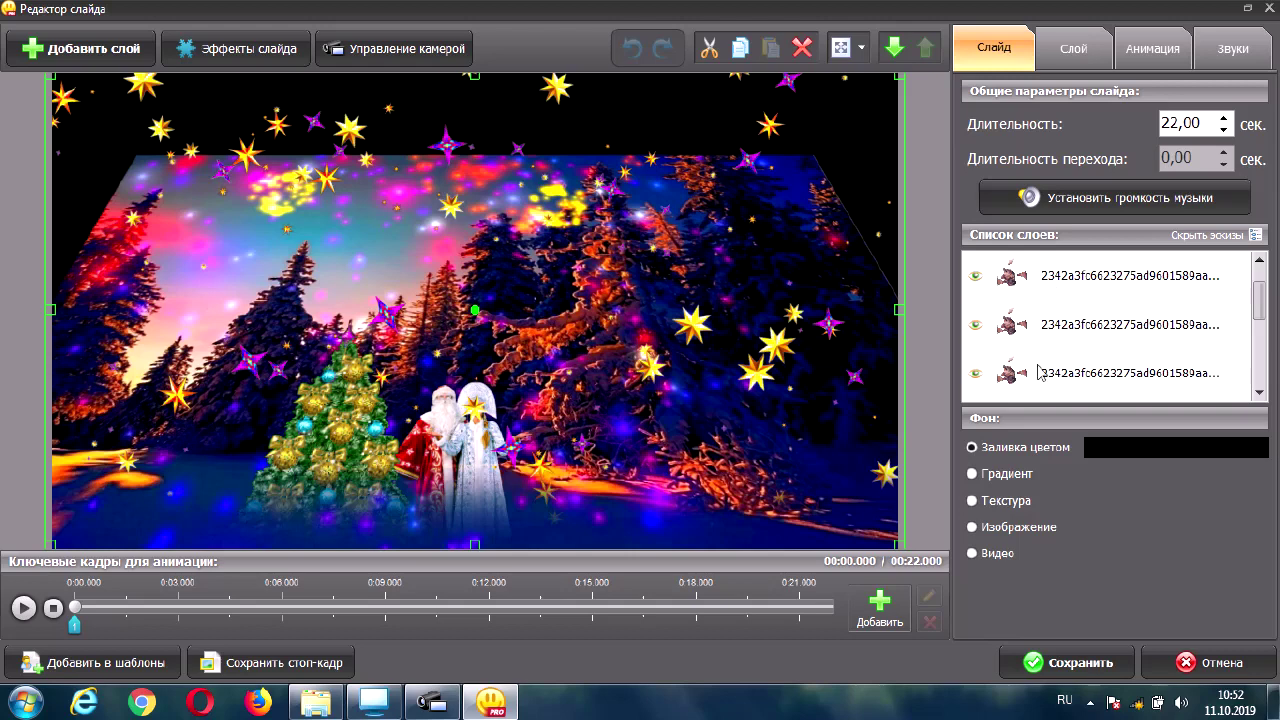
left_click(1261, 394)
left_click(1263, 396)
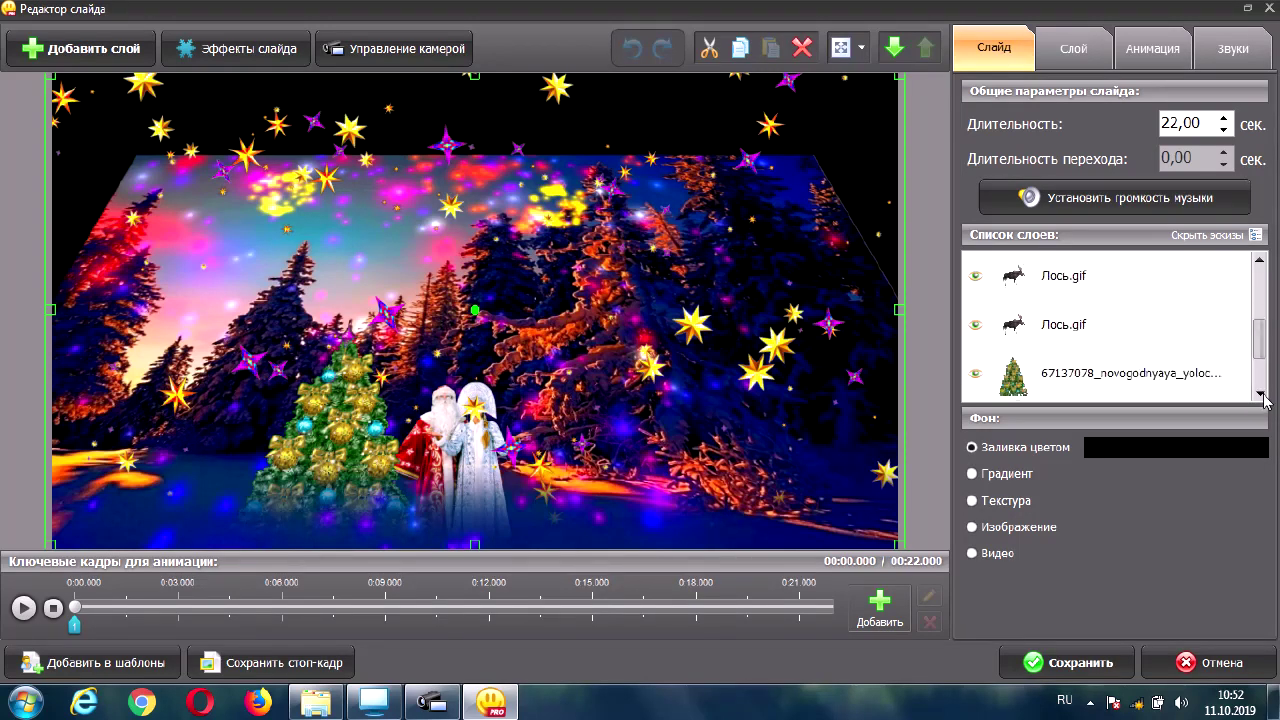
left_click(1263, 396)
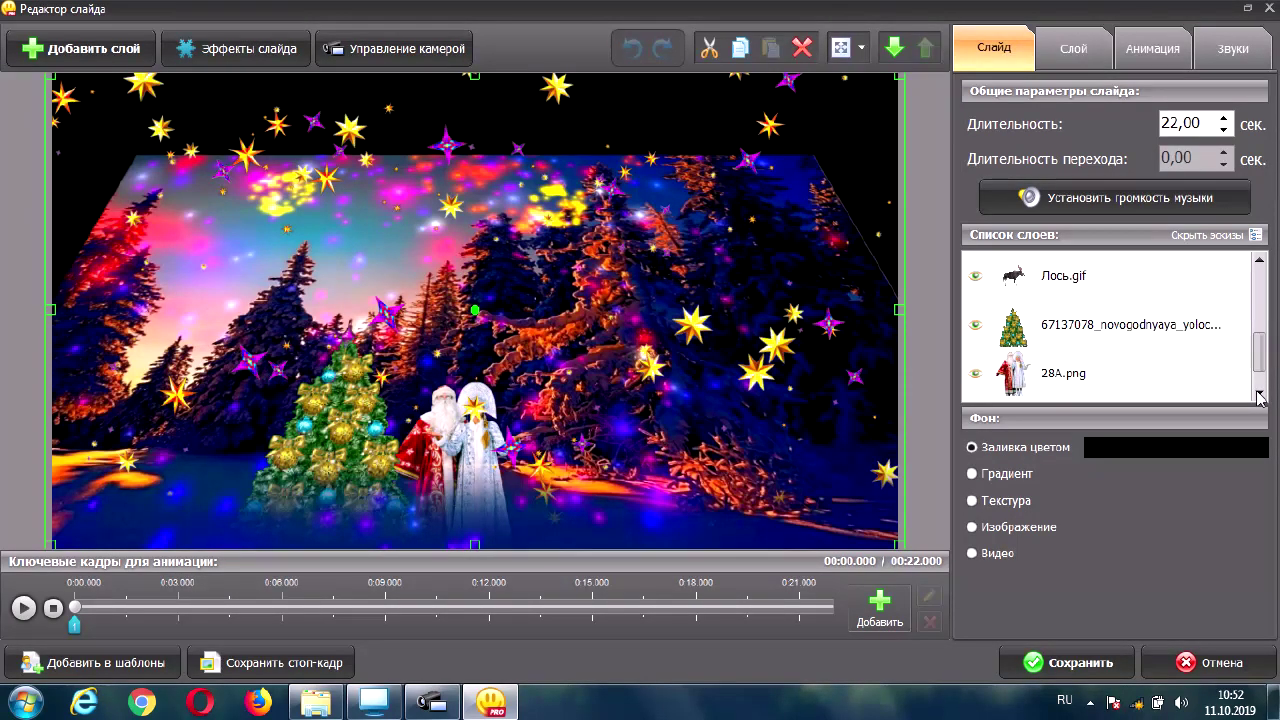
left_click(1261, 396)
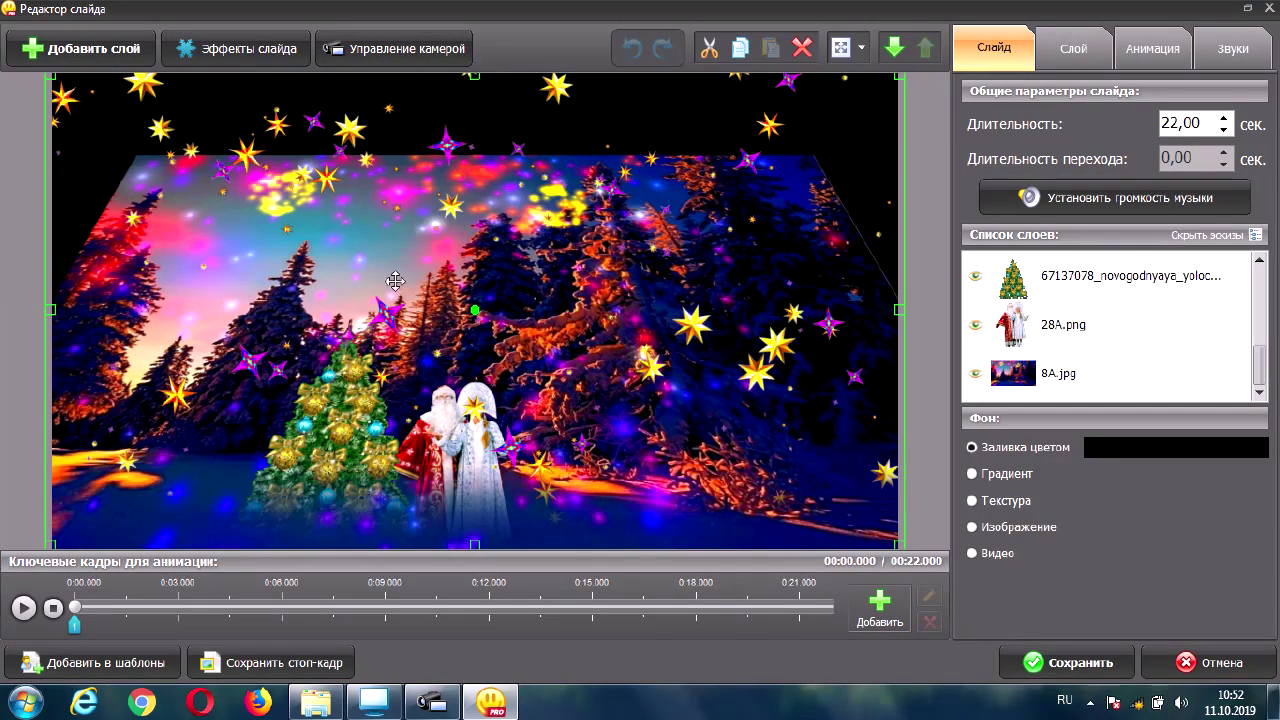
Switch the slide editor to camera control and play the slide's animation, stopping it back at the start
left_click(388, 50)
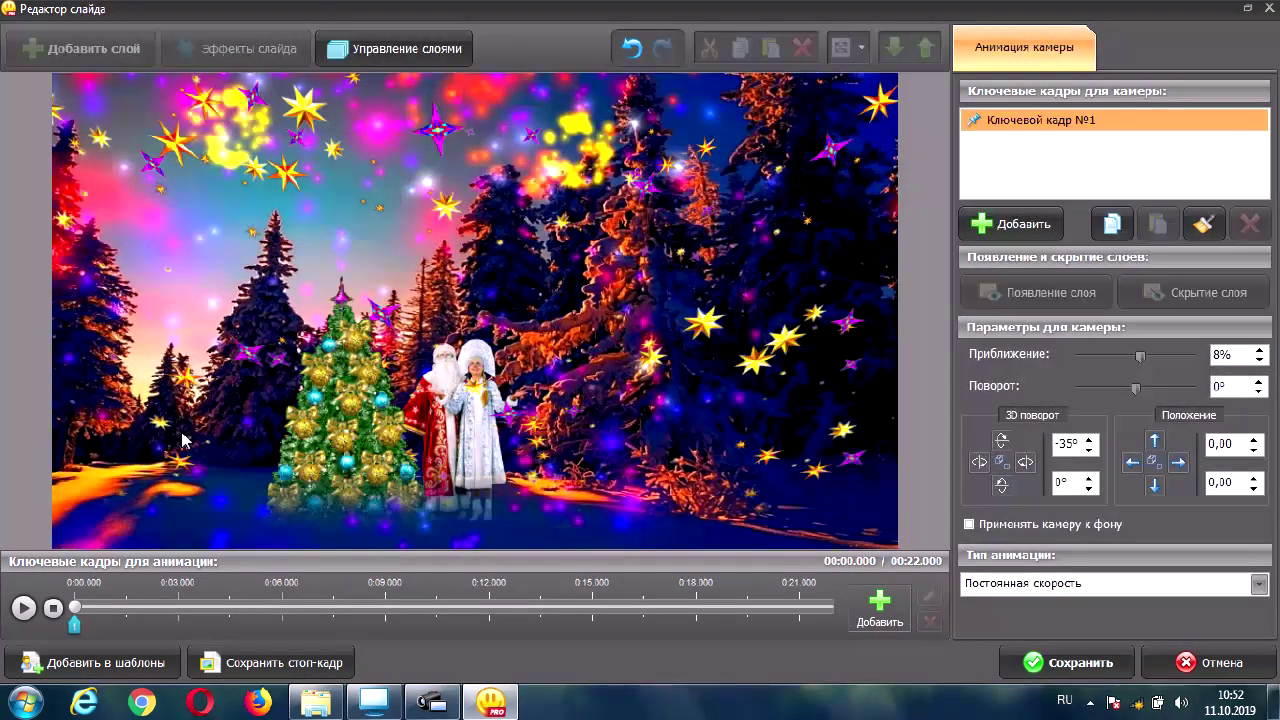
left_click(22, 610)
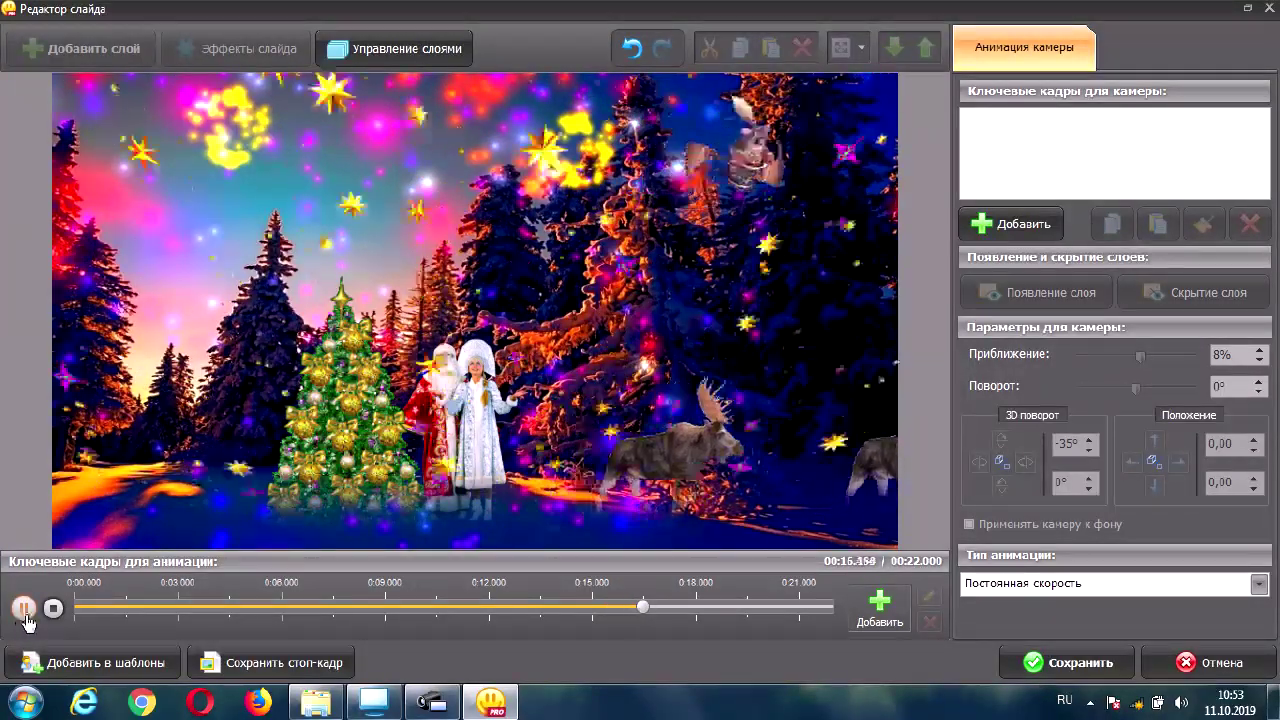
left_click(52, 612)
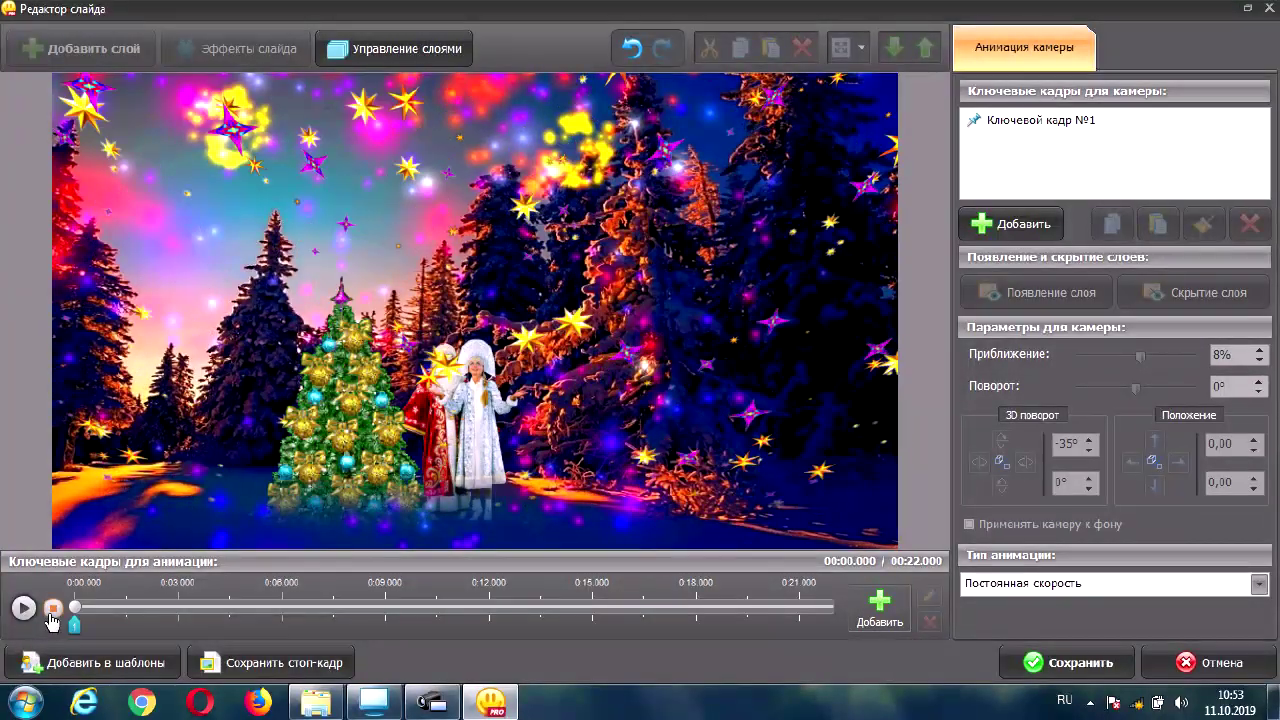
Add the slide to the templates under the name A01 and save the slide back to the project
left_click(70, 668)
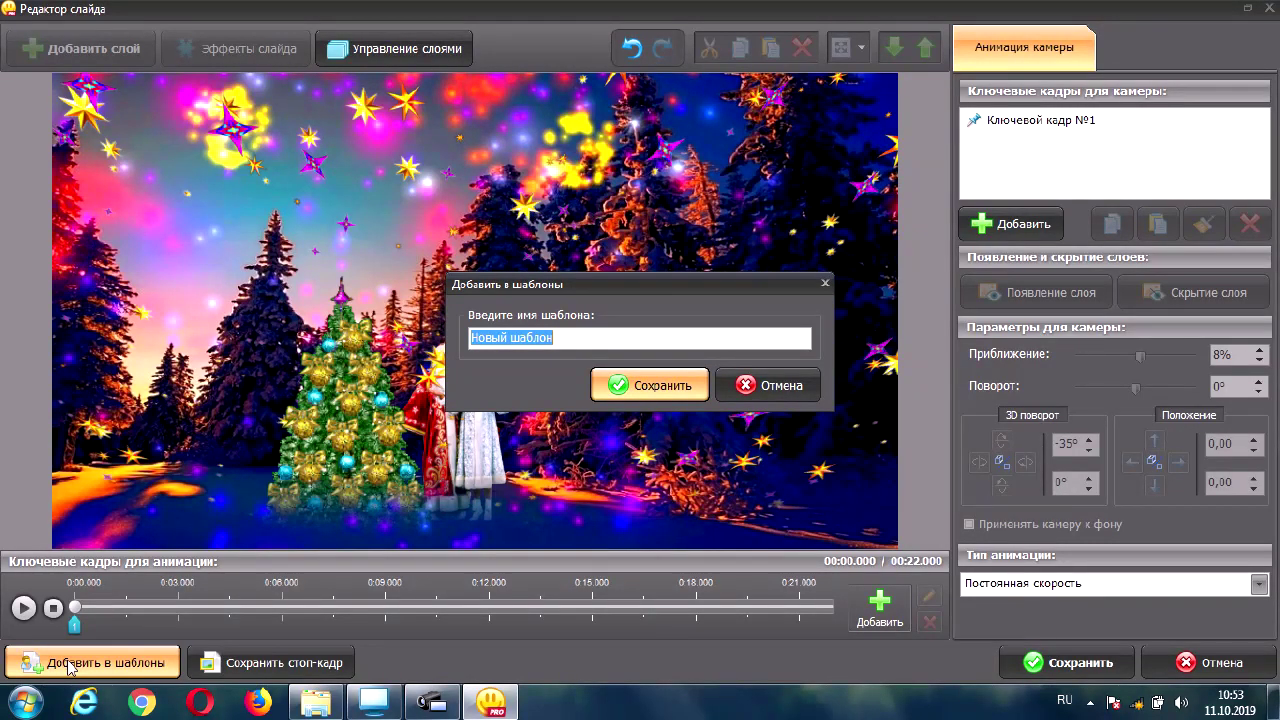
key("BackSpace")
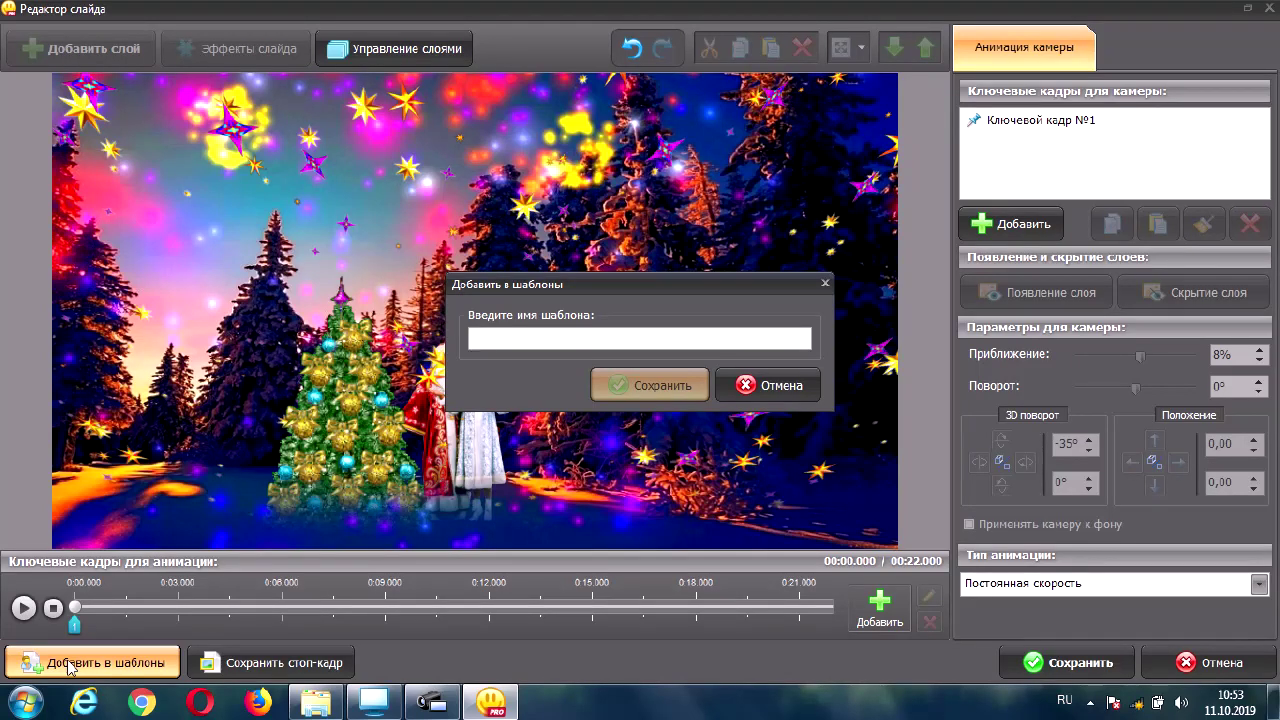
type("А01")
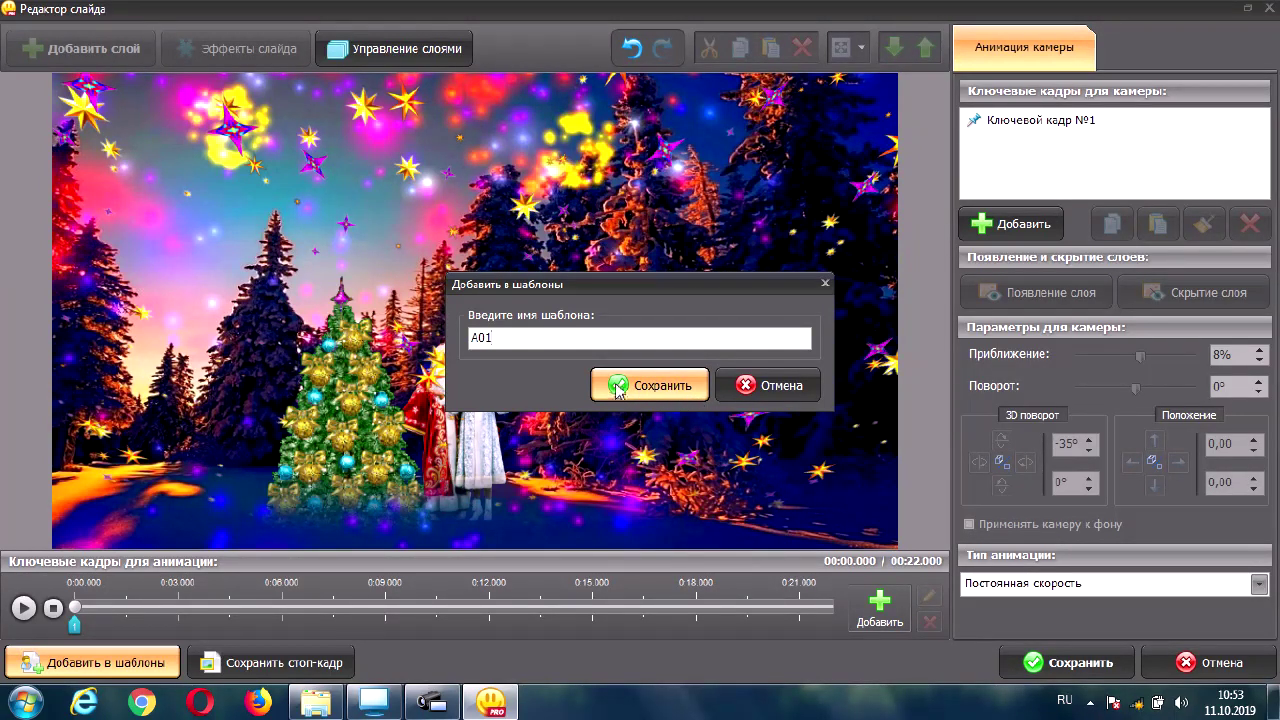
left_click(672, 393)
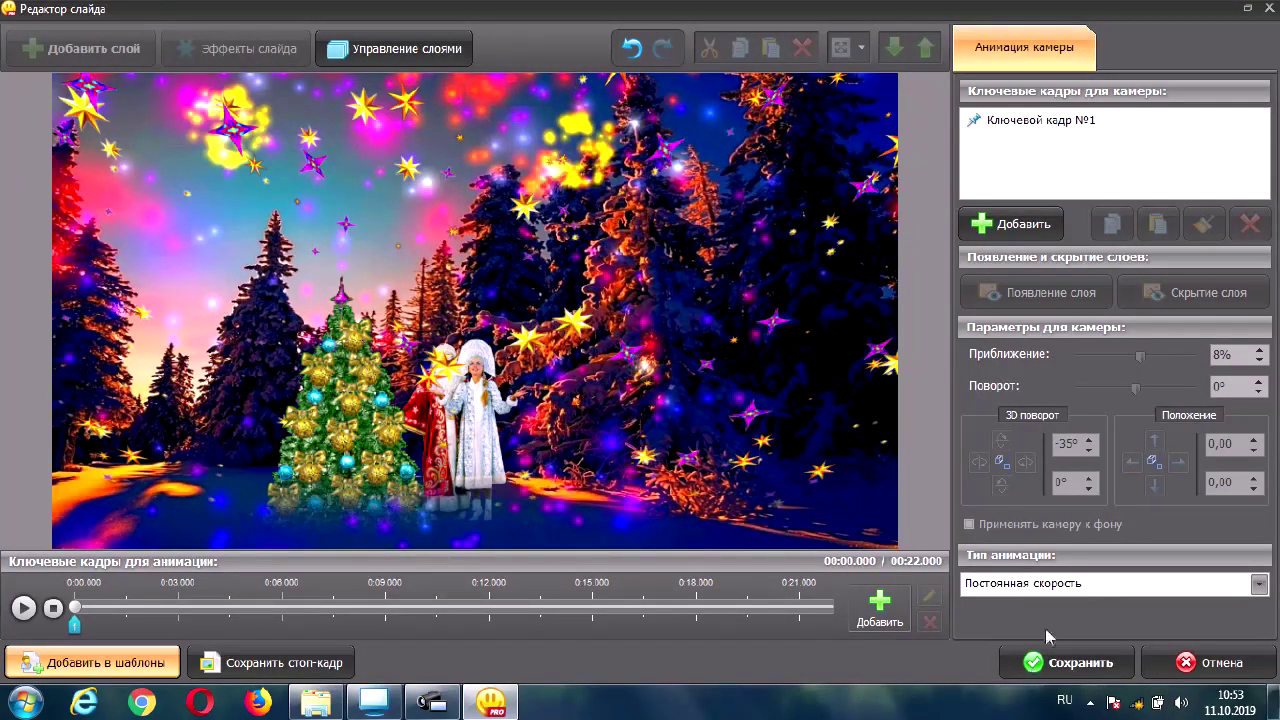
left_click(1100, 664)
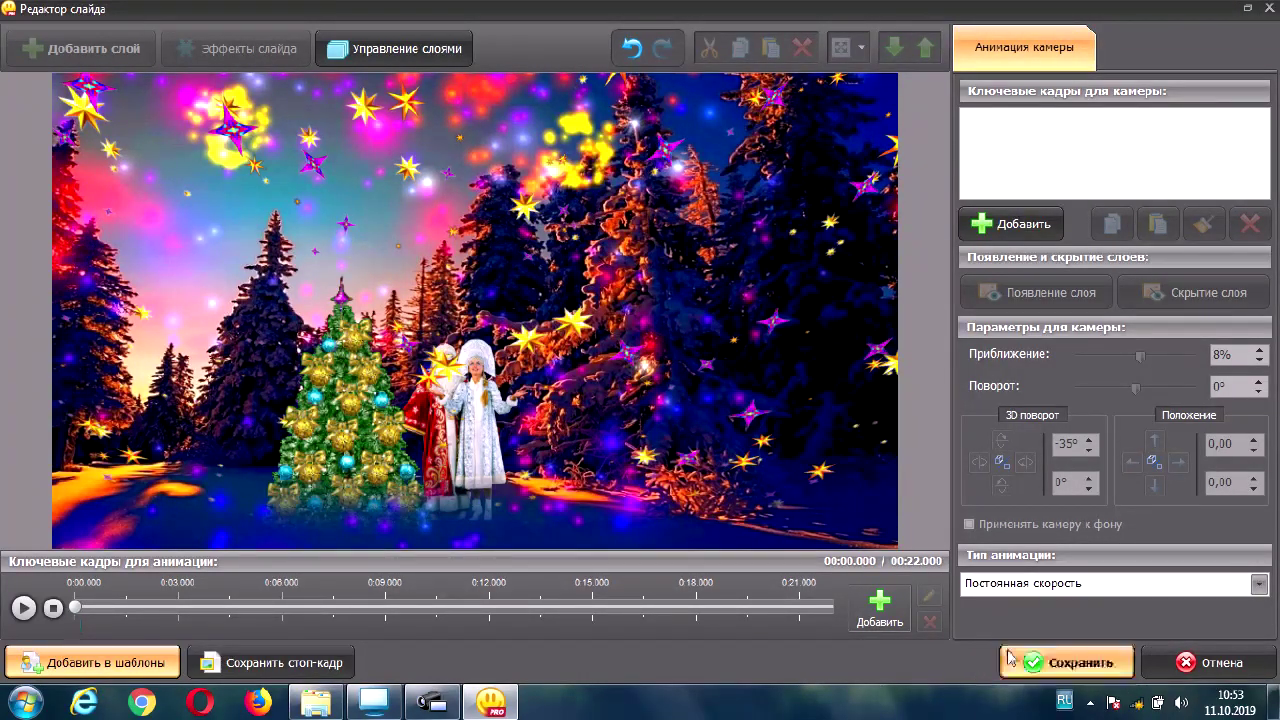
left_click(1078, 668)
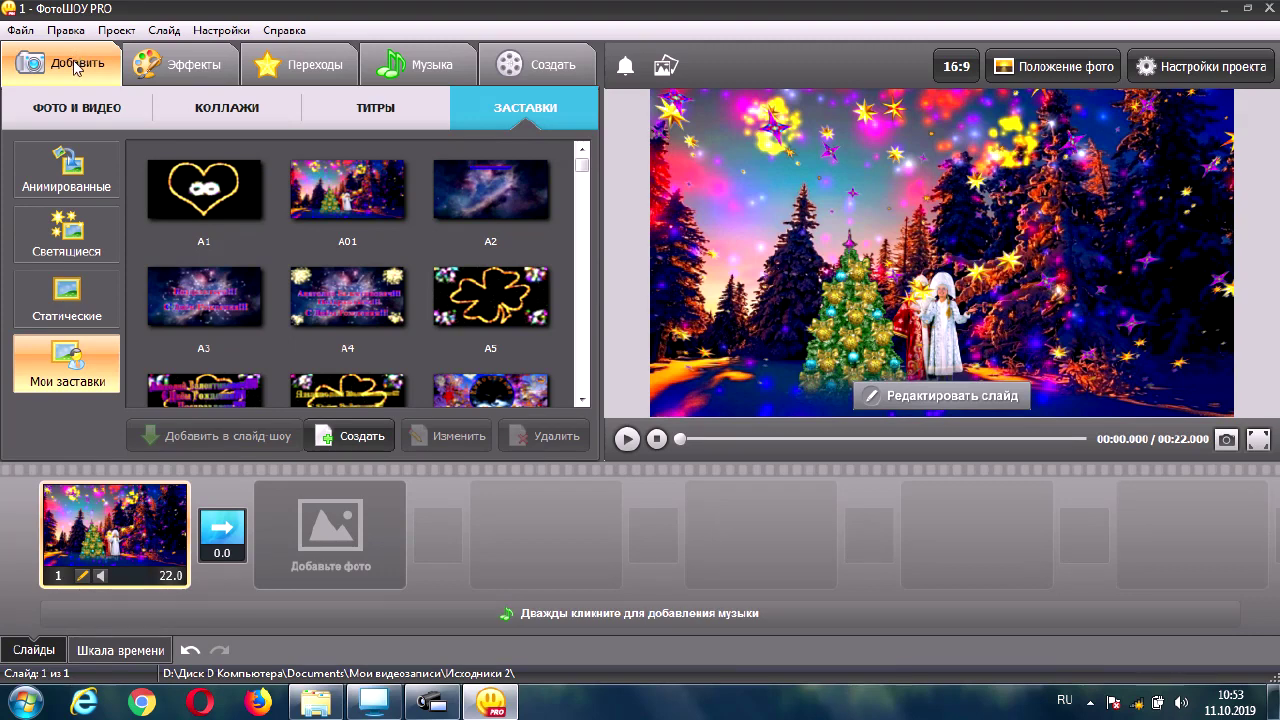
Go through the photo and video files to the custom intro slides (Мои заставки) and select the A01 template
left_click(72, 117)
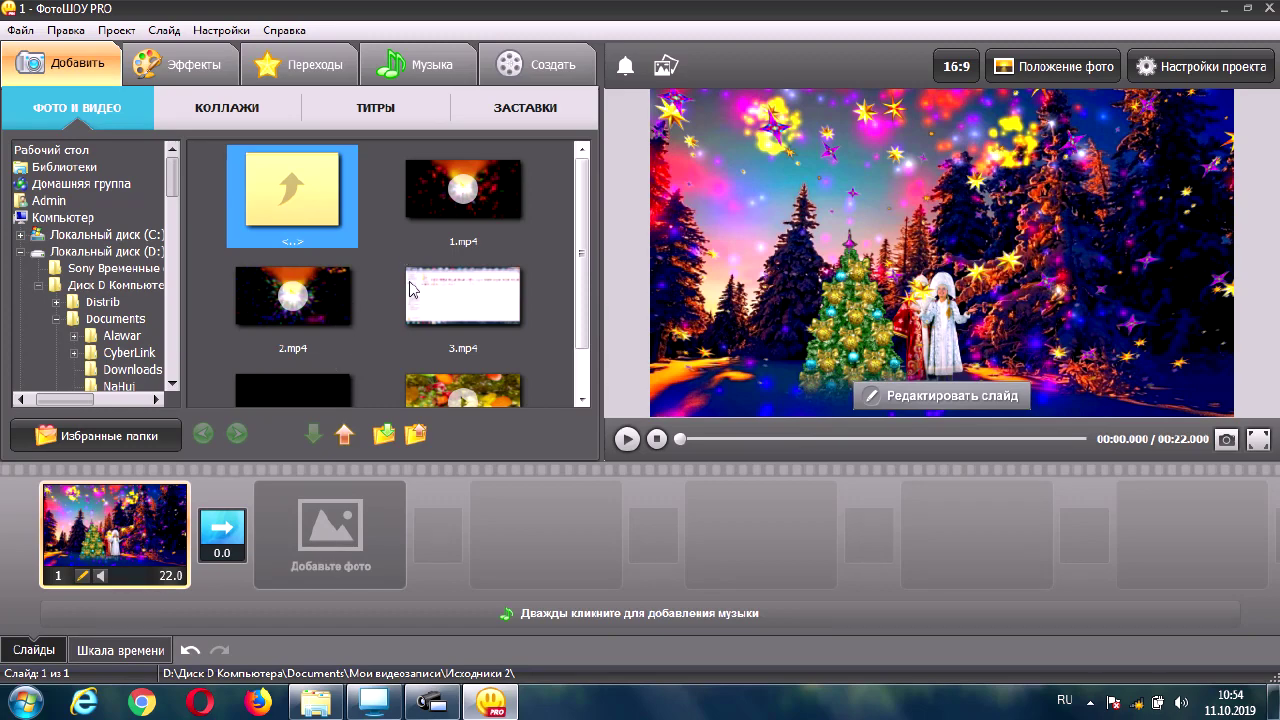
left_click(543, 113)
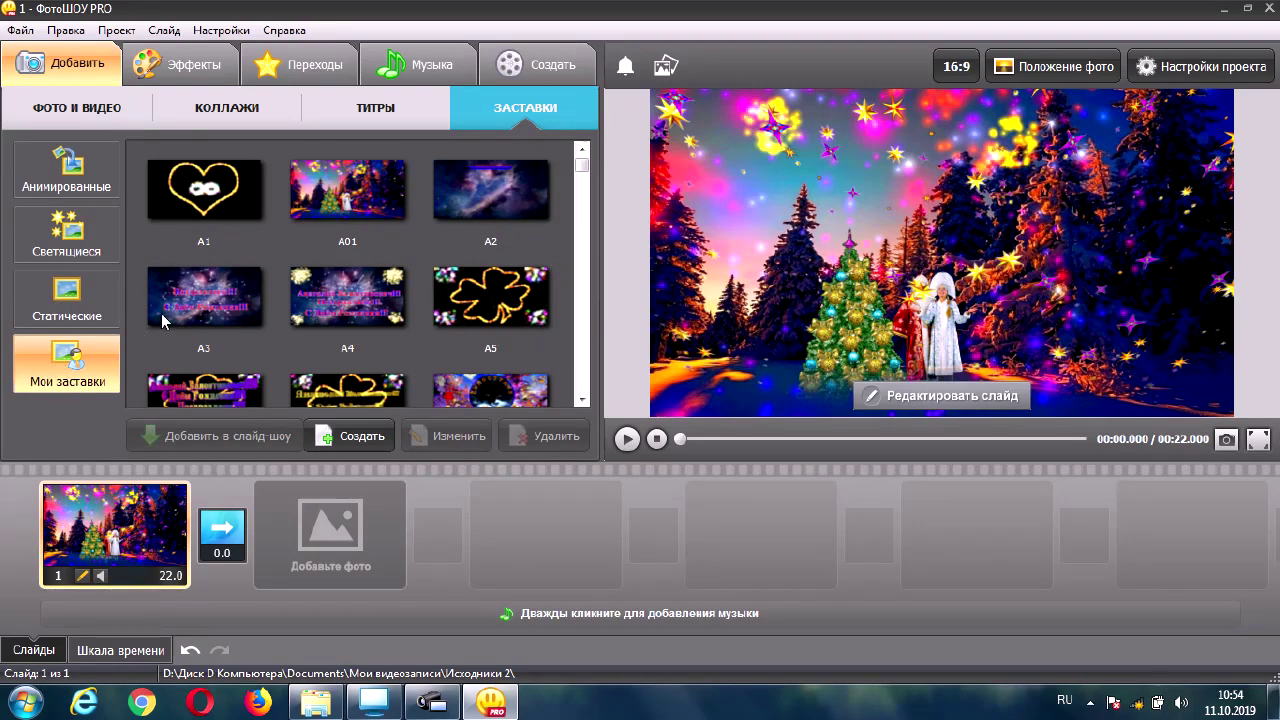
left_click(347, 197)
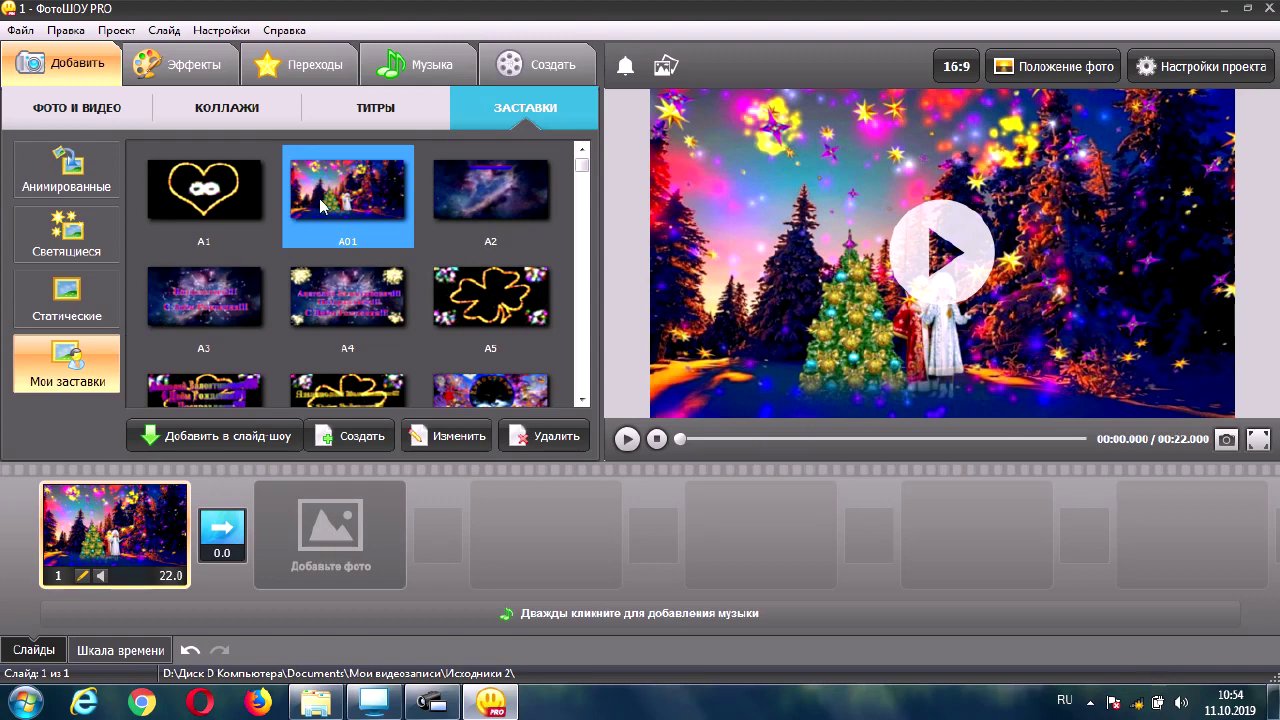
Reselect the A01 template among the custom intro slides, preview its animation and replay it
left_click(84, 168)
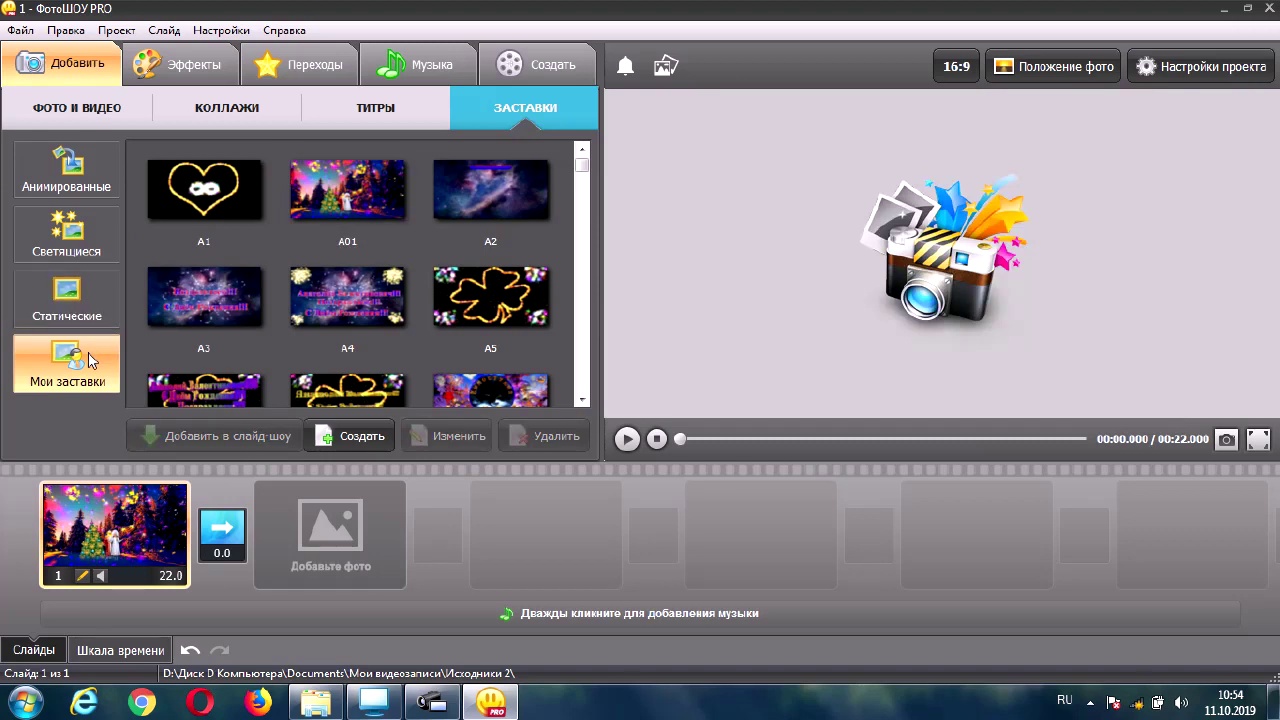
left_click(336, 200)
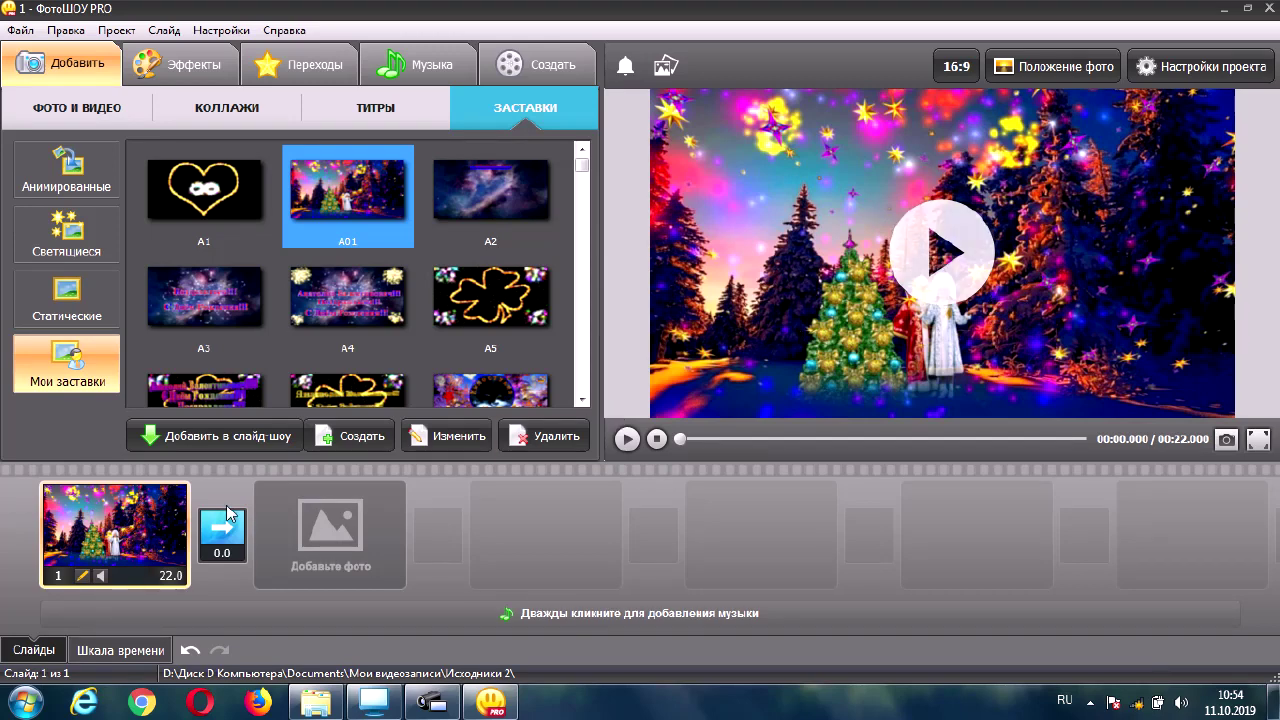
left_click(940, 258)
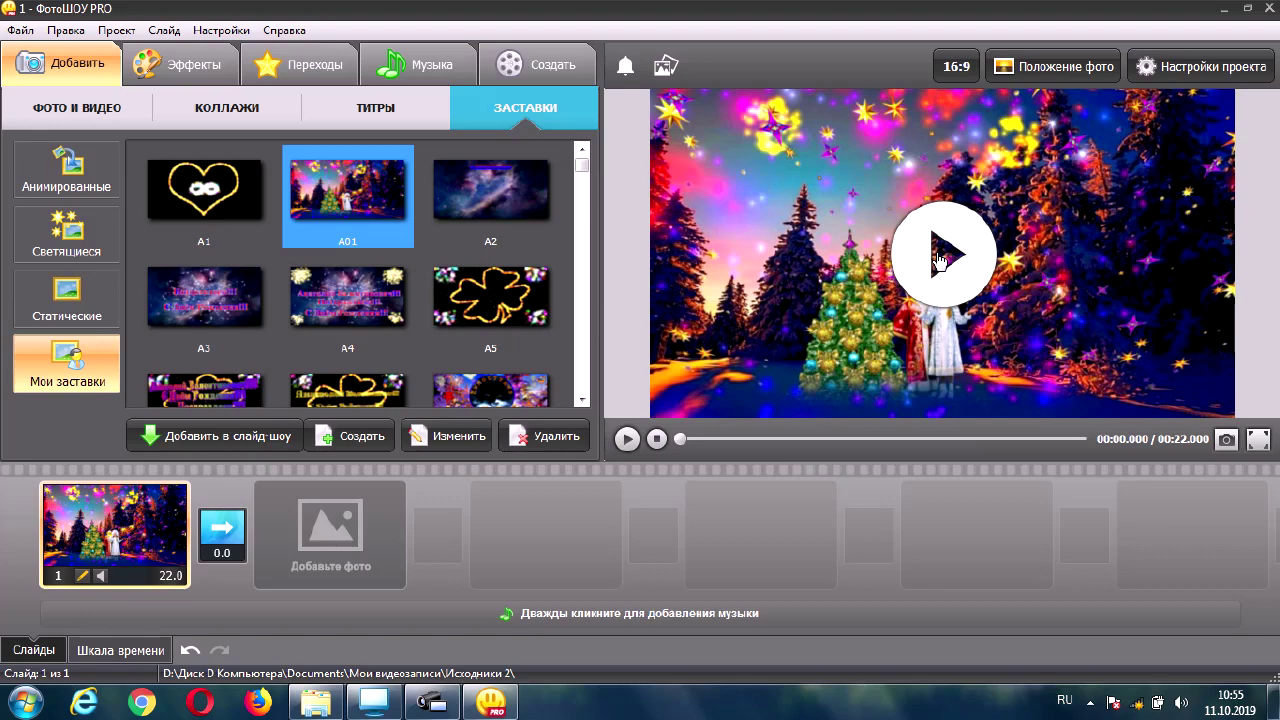
left_click(940, 260)
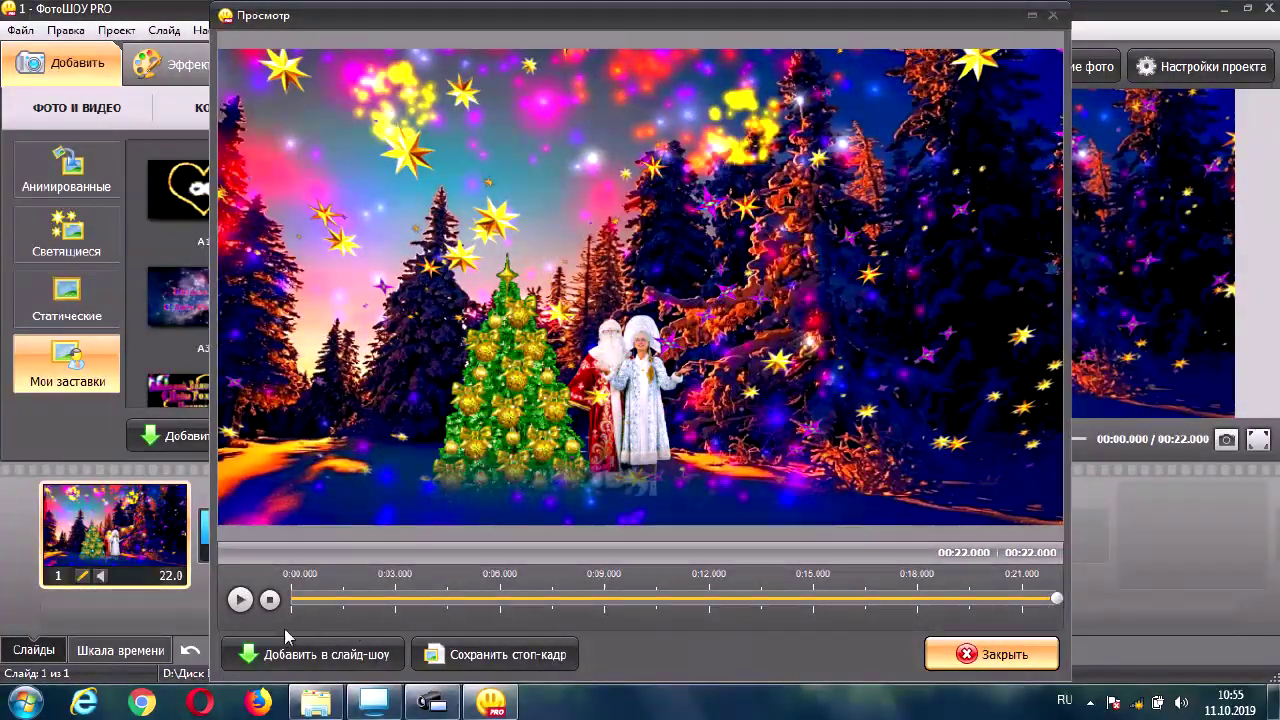
left_click(240, 600)
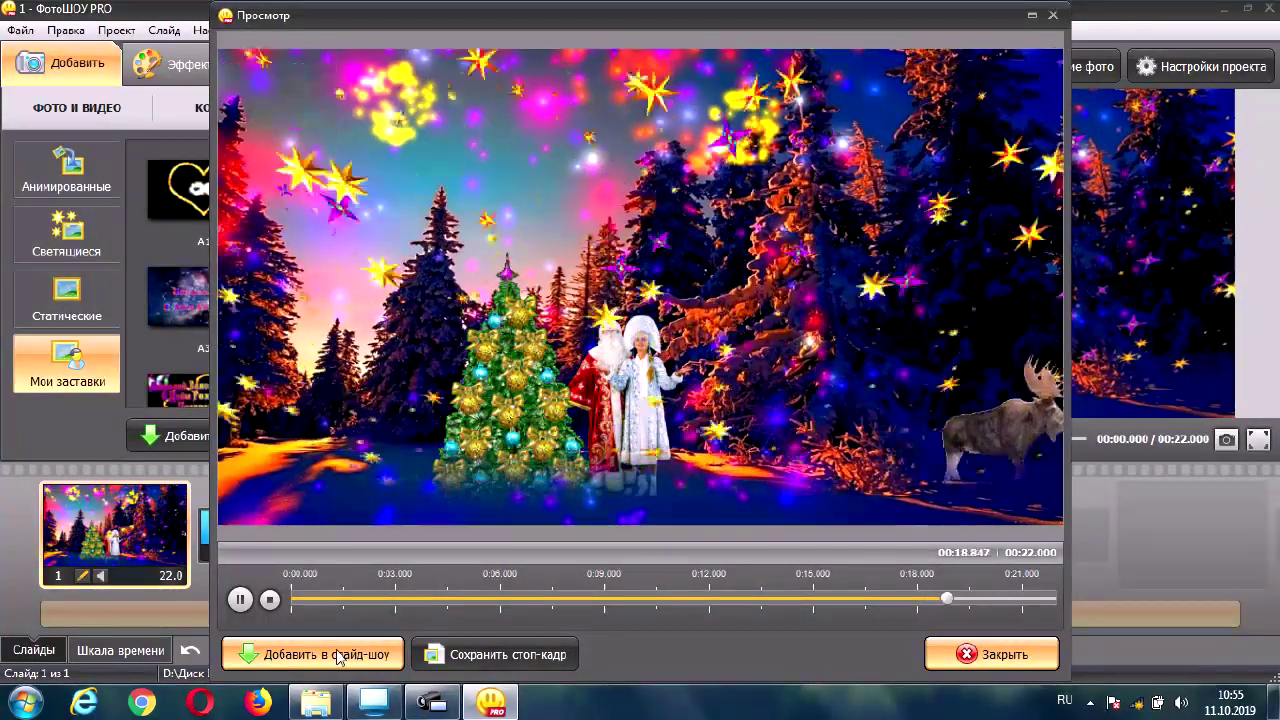
Add the A01 template to the slideshow twice, as the second and third slides
left_click(338, 655)
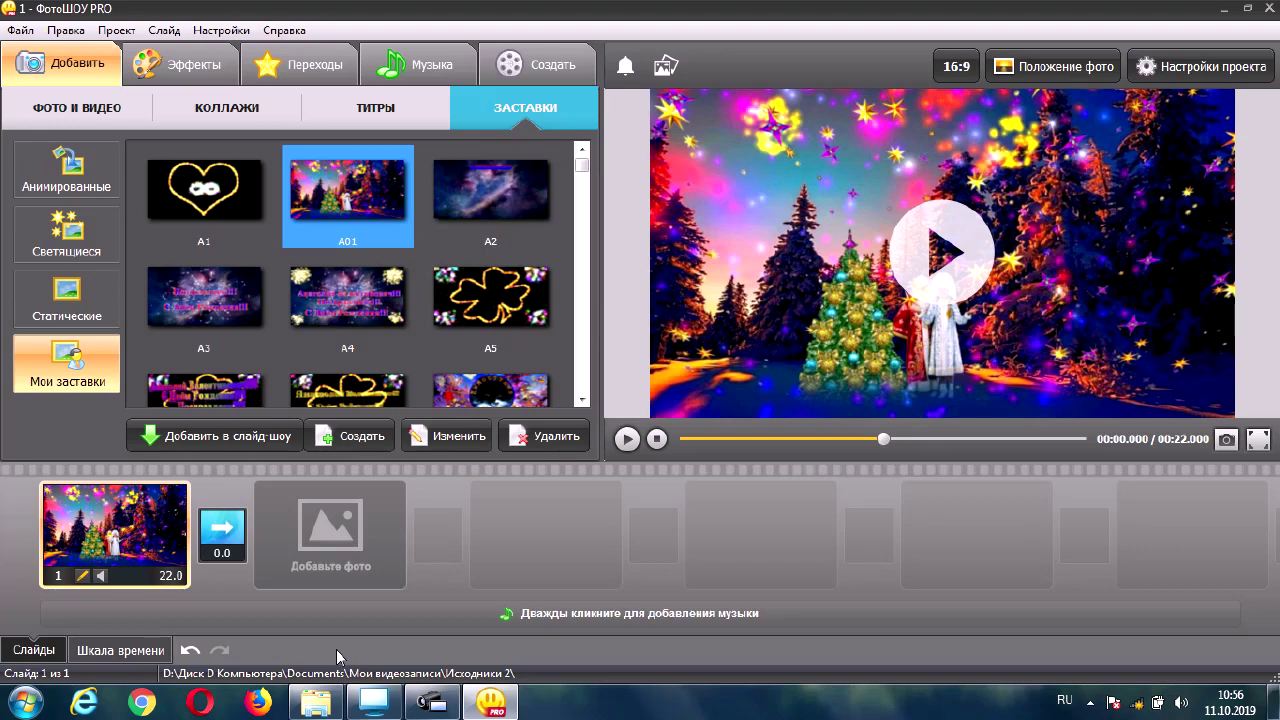
key("ctrl+v")
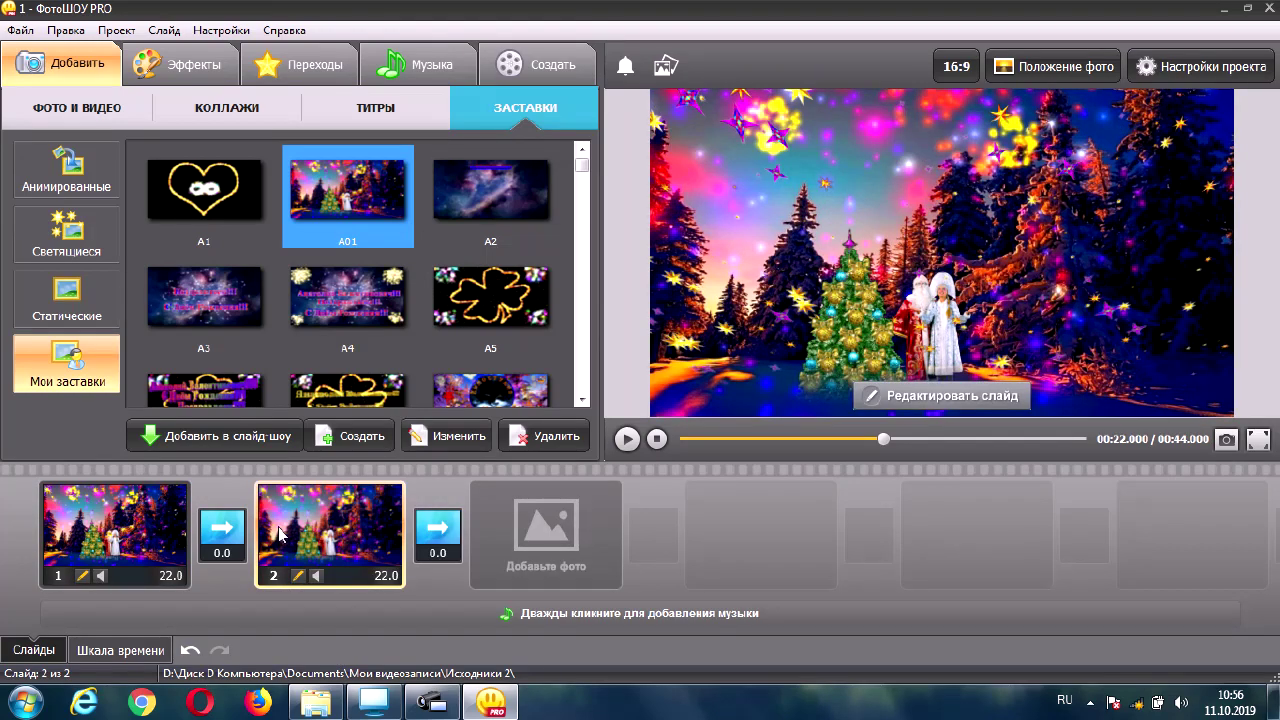
left_click(366, 197)
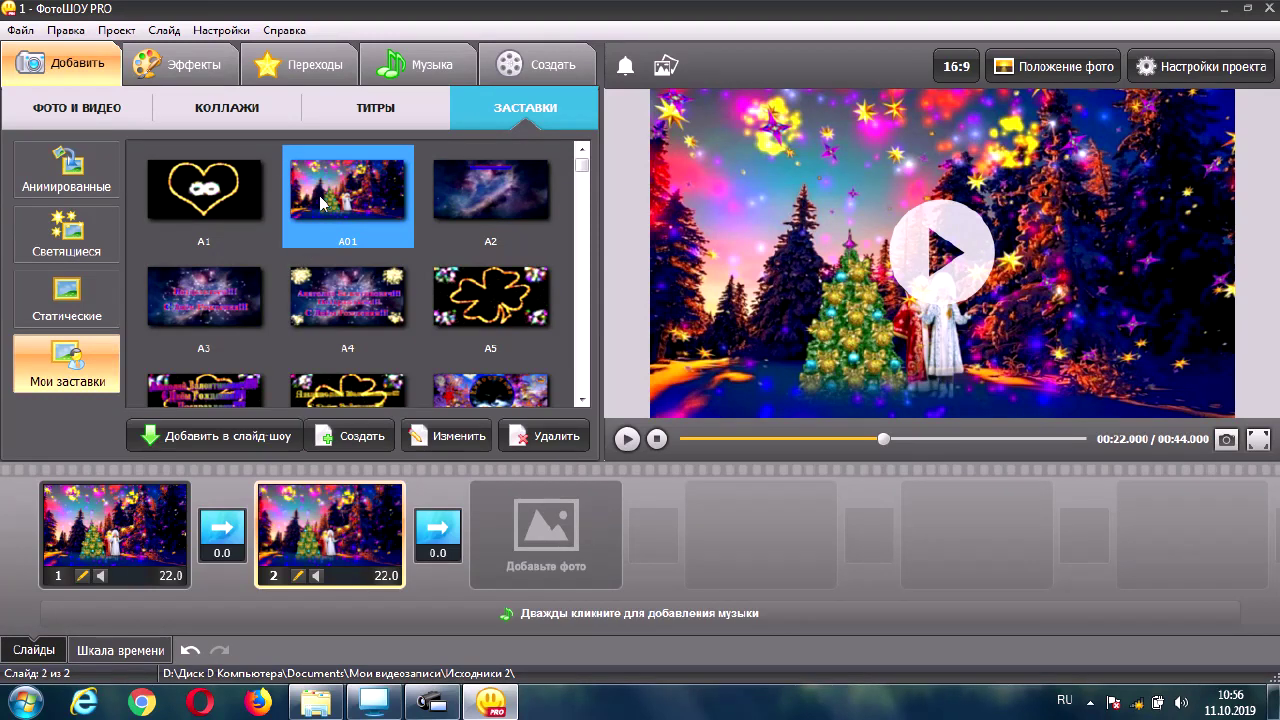
left_click(215, 437)
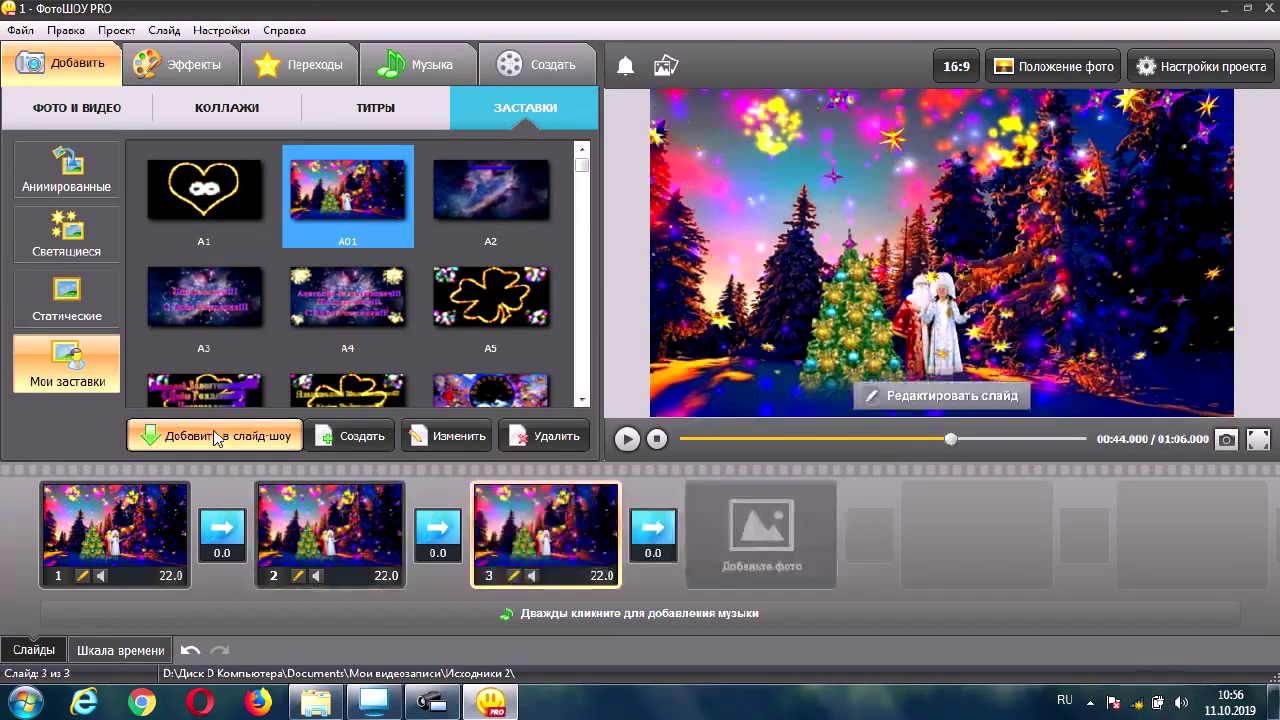
Open the third slide in the slide editor, play its animation under camera control and save the slide back
left_click(972, 404)
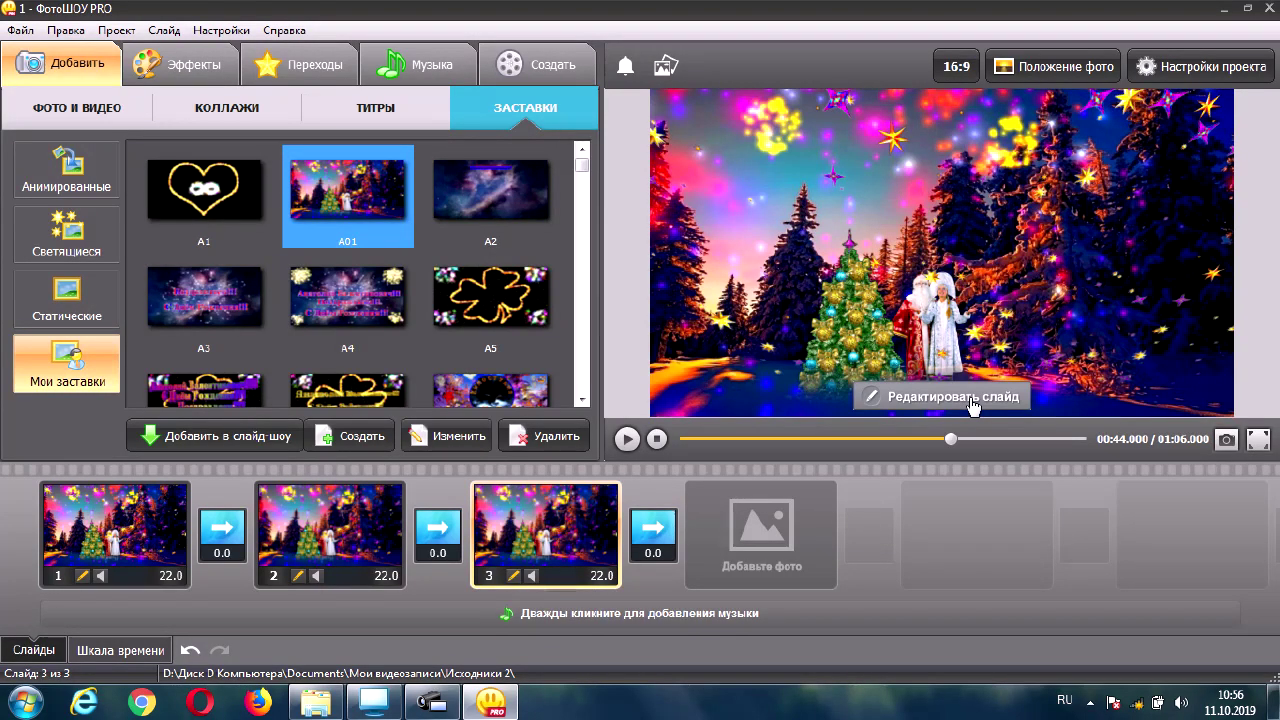
left_click(971, 402)
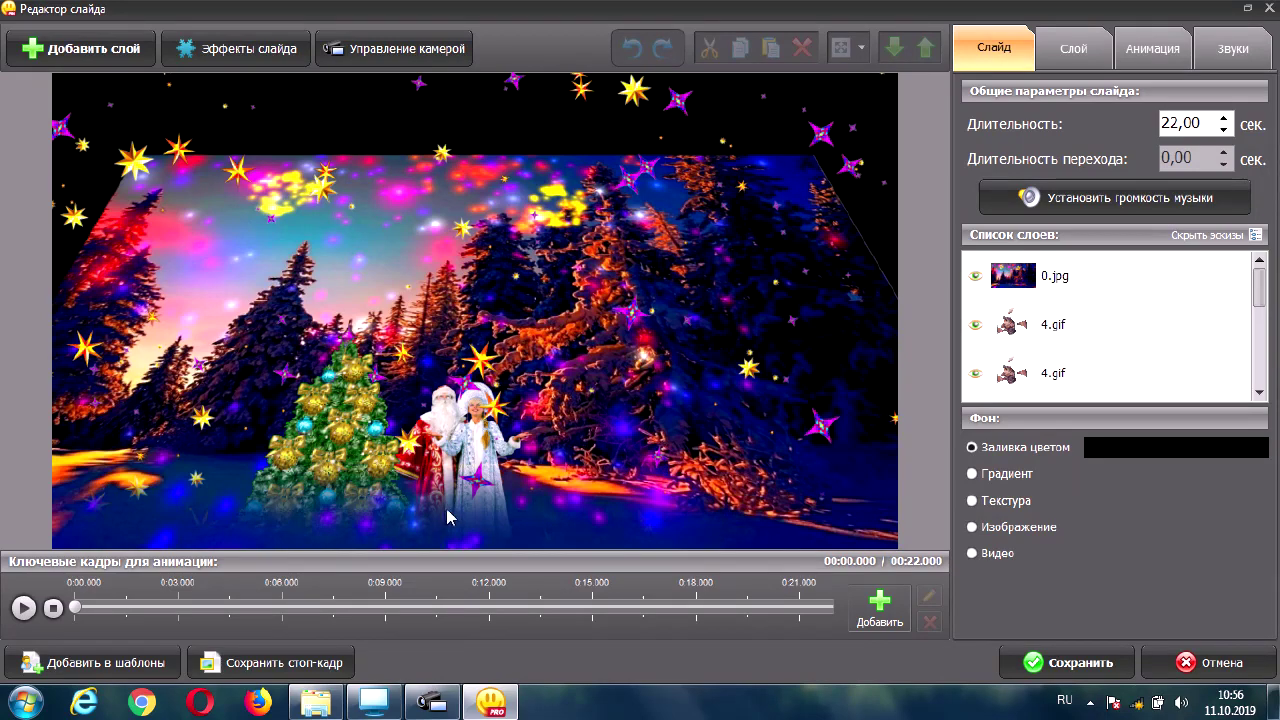
left_click(404, 52)
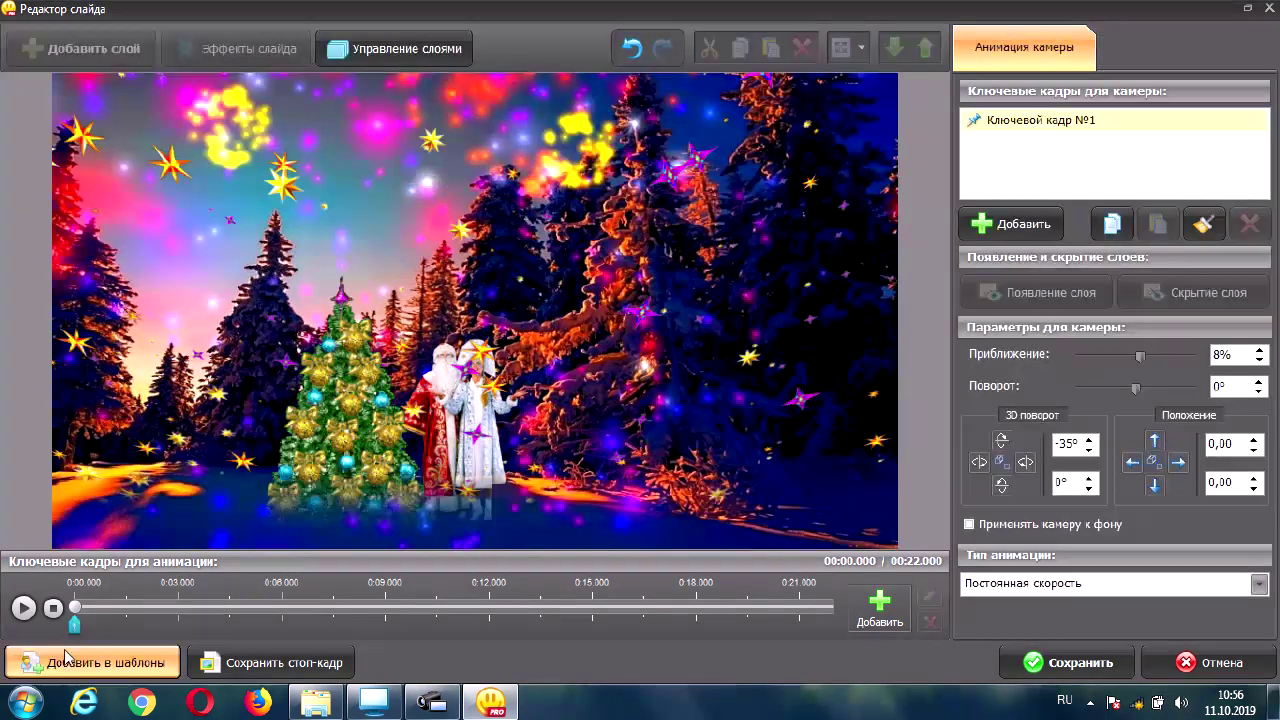
left_click(22, 608)
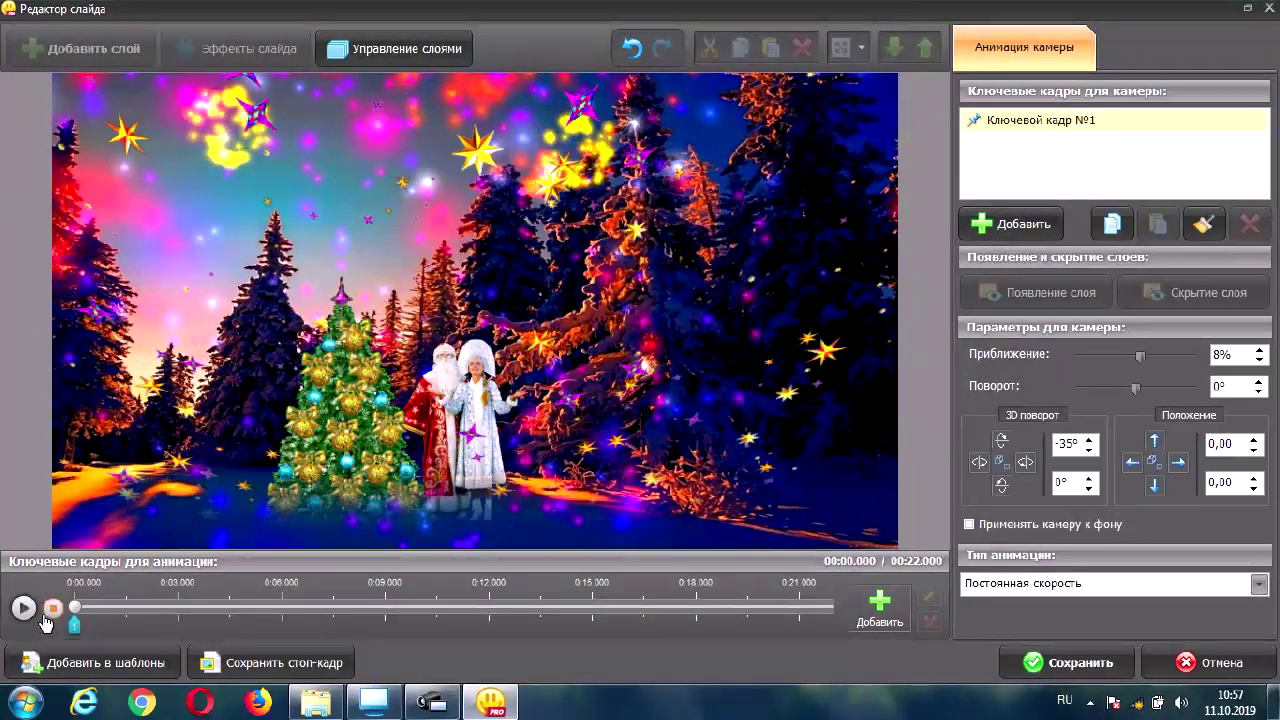
left_click(1066, 664)
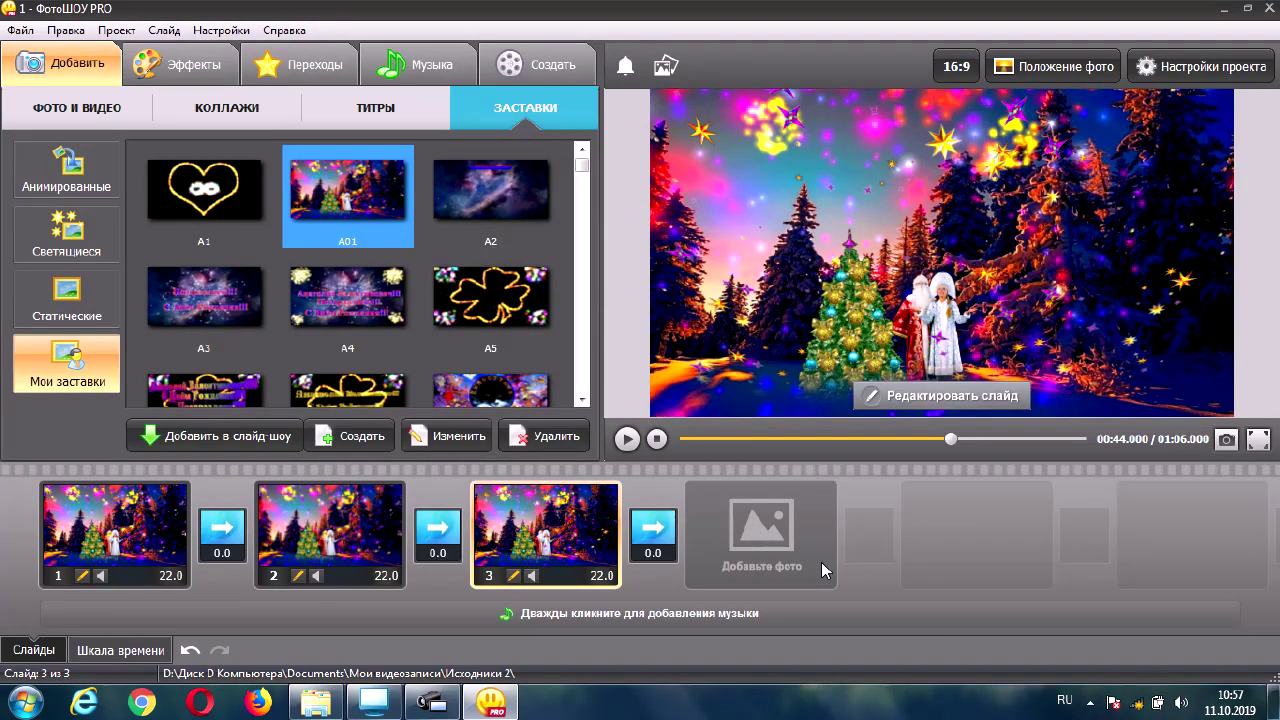
left_click(333, 184)
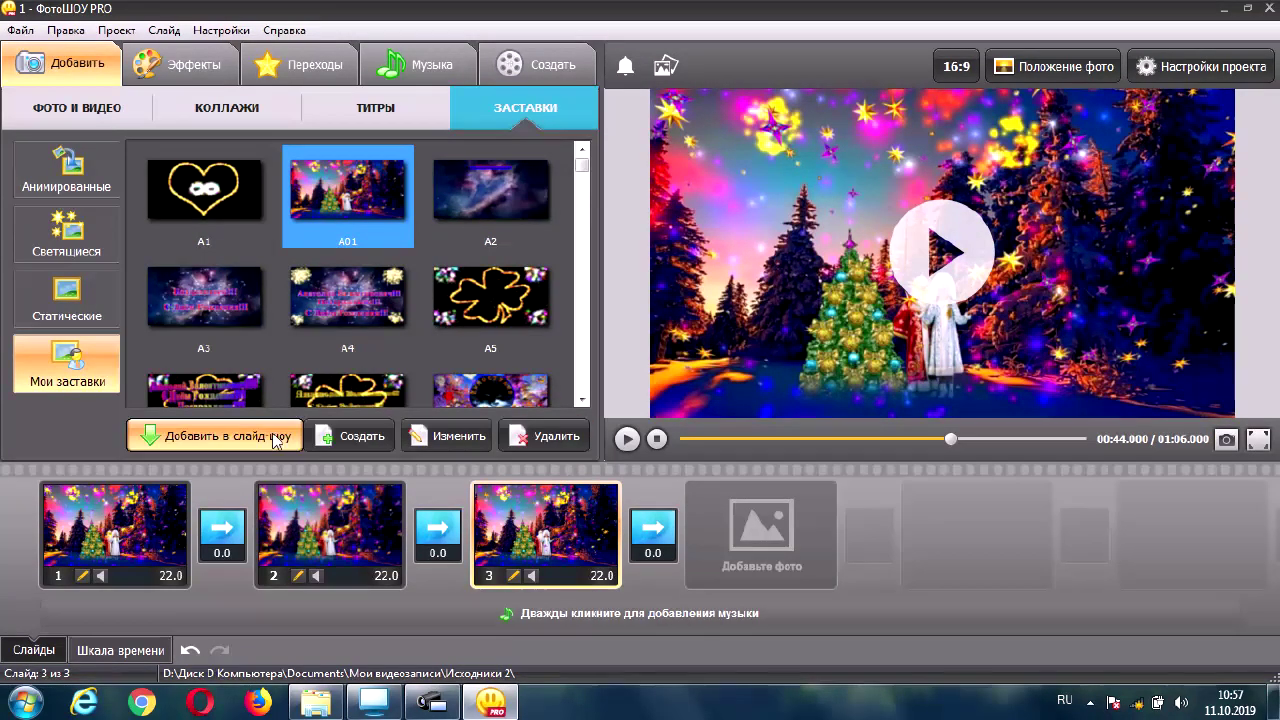
left_click(556, 447)
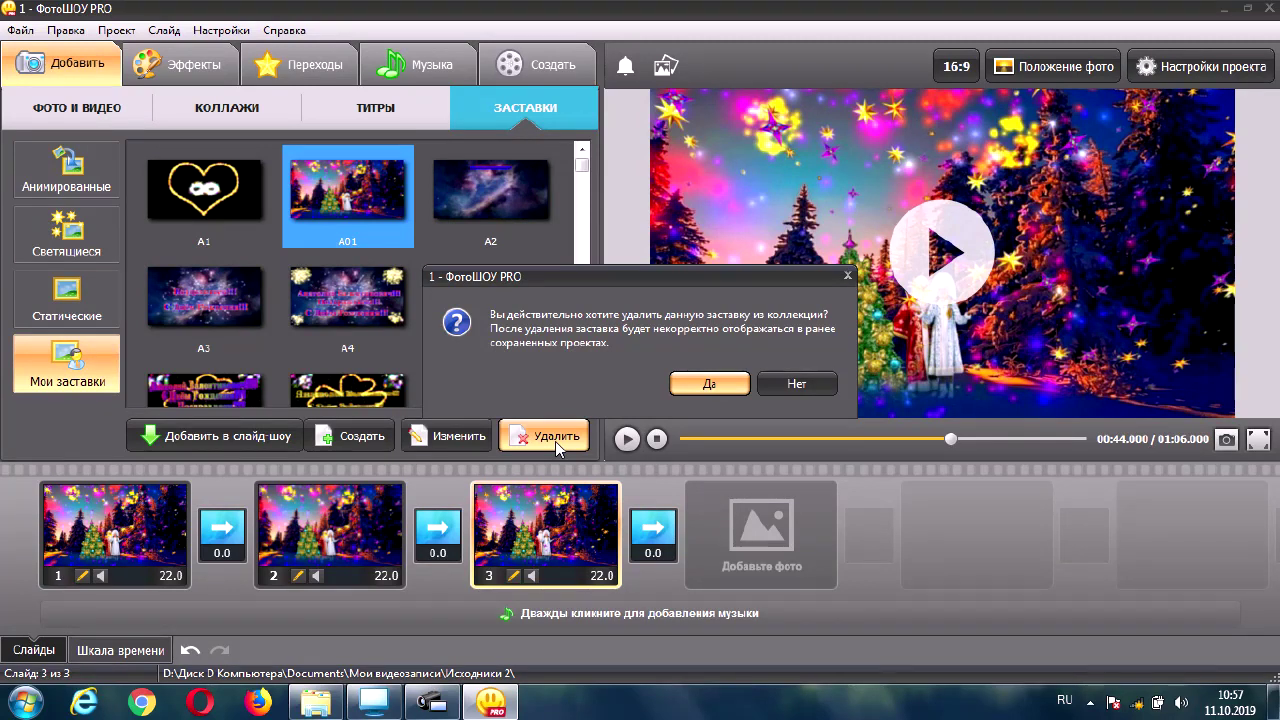
left_click(795, 384)
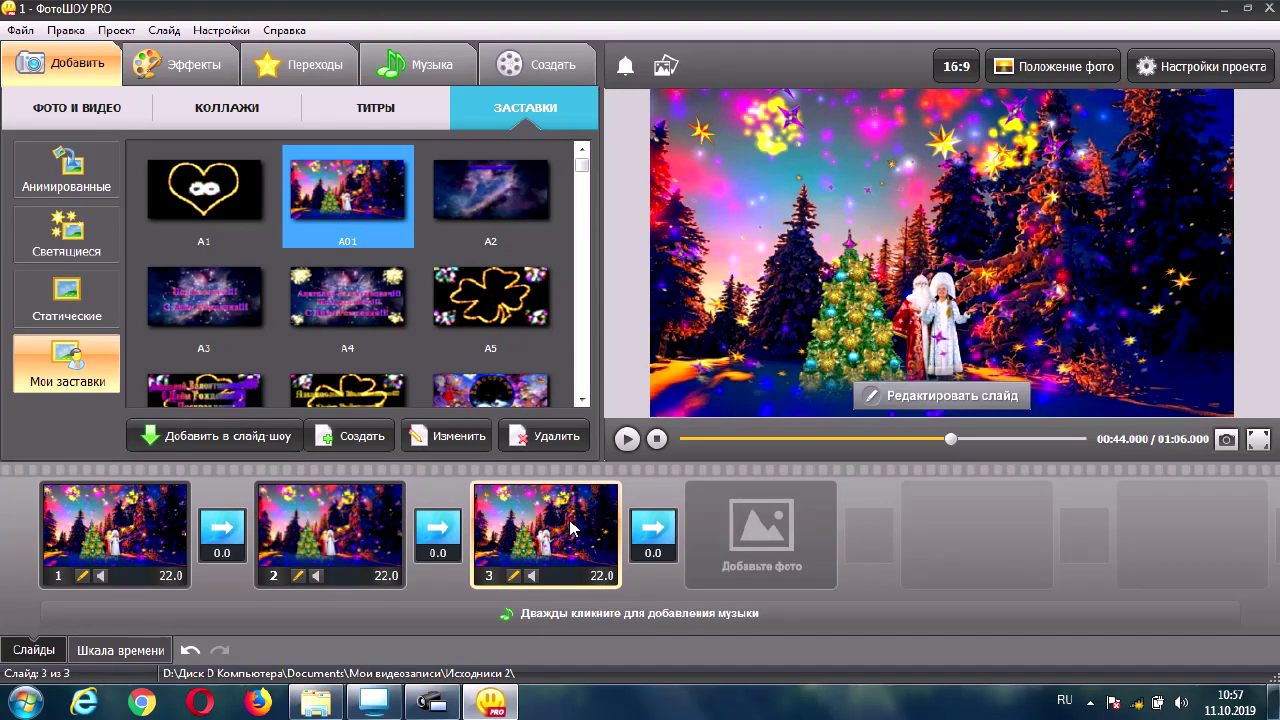
left_click(358, 216)
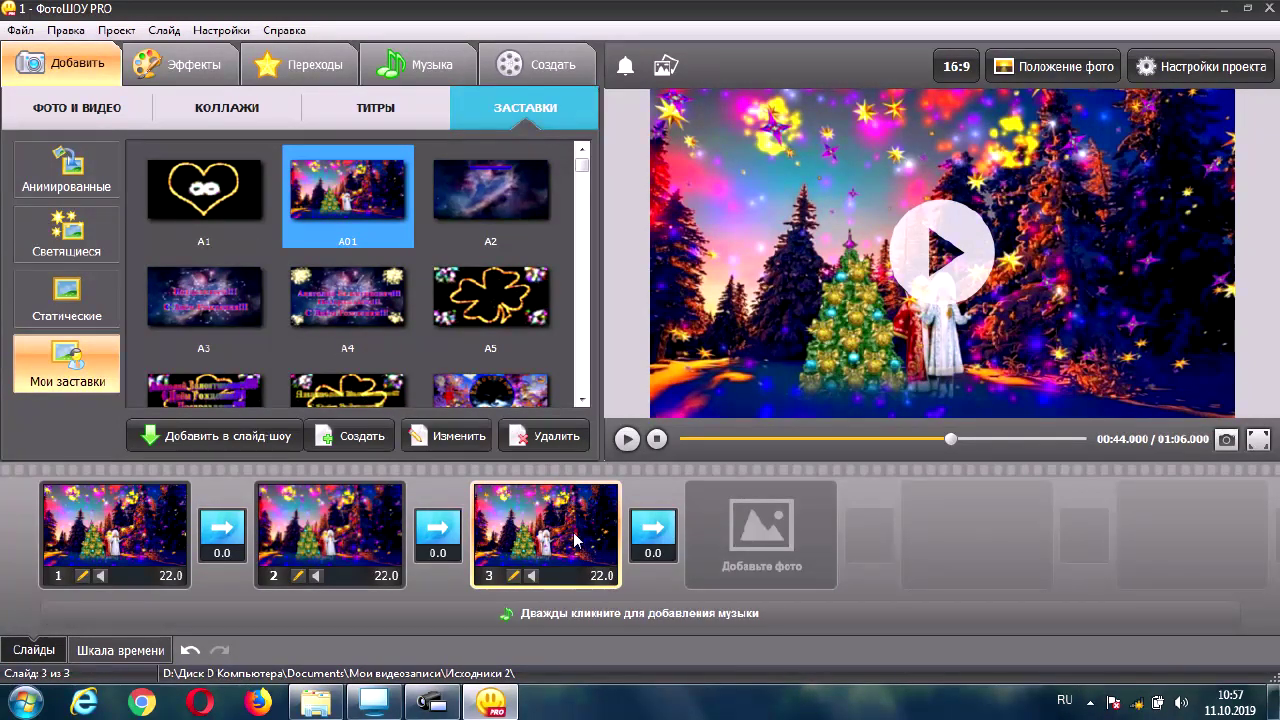
left_click(79, 107)
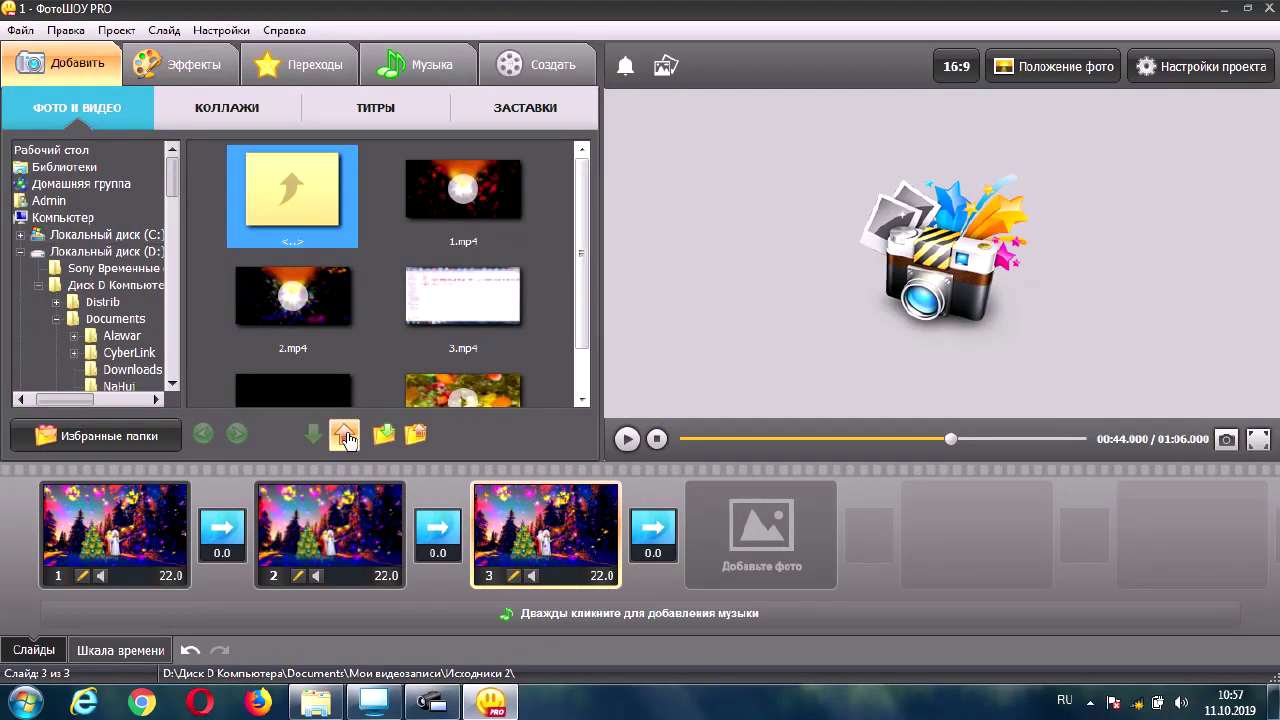
left_click(565, 560)
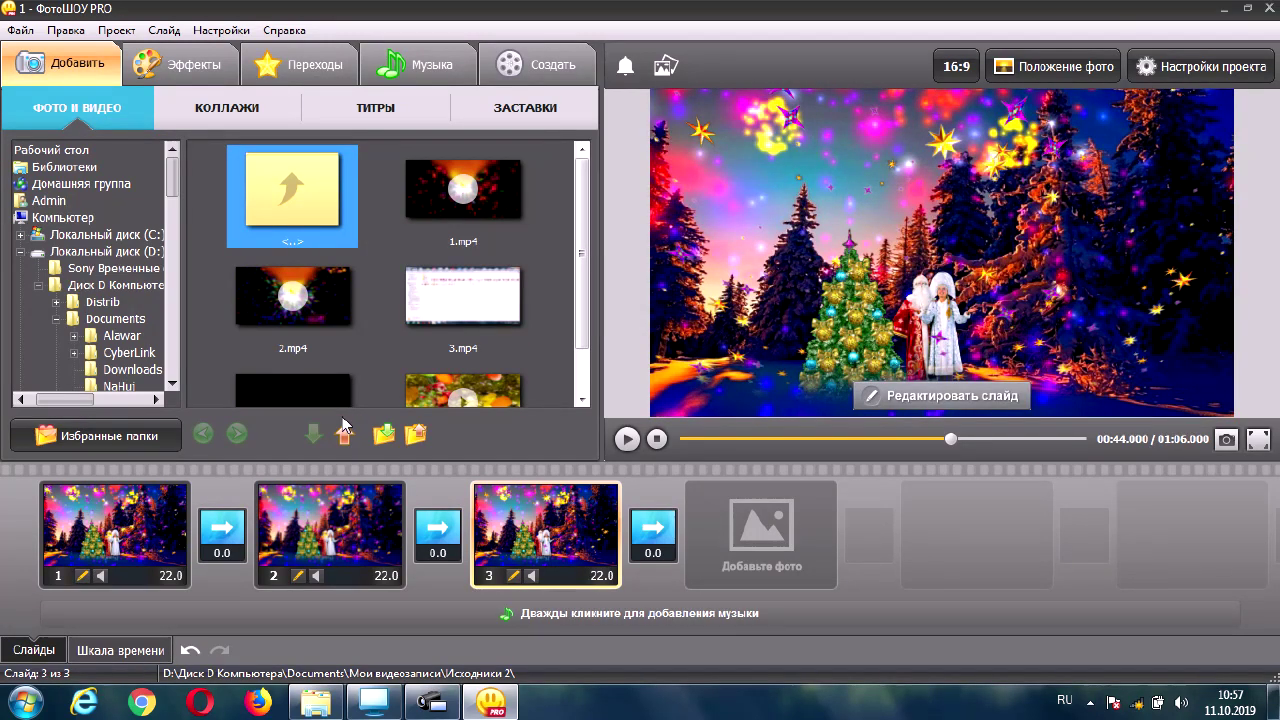
left_click(548, 110)
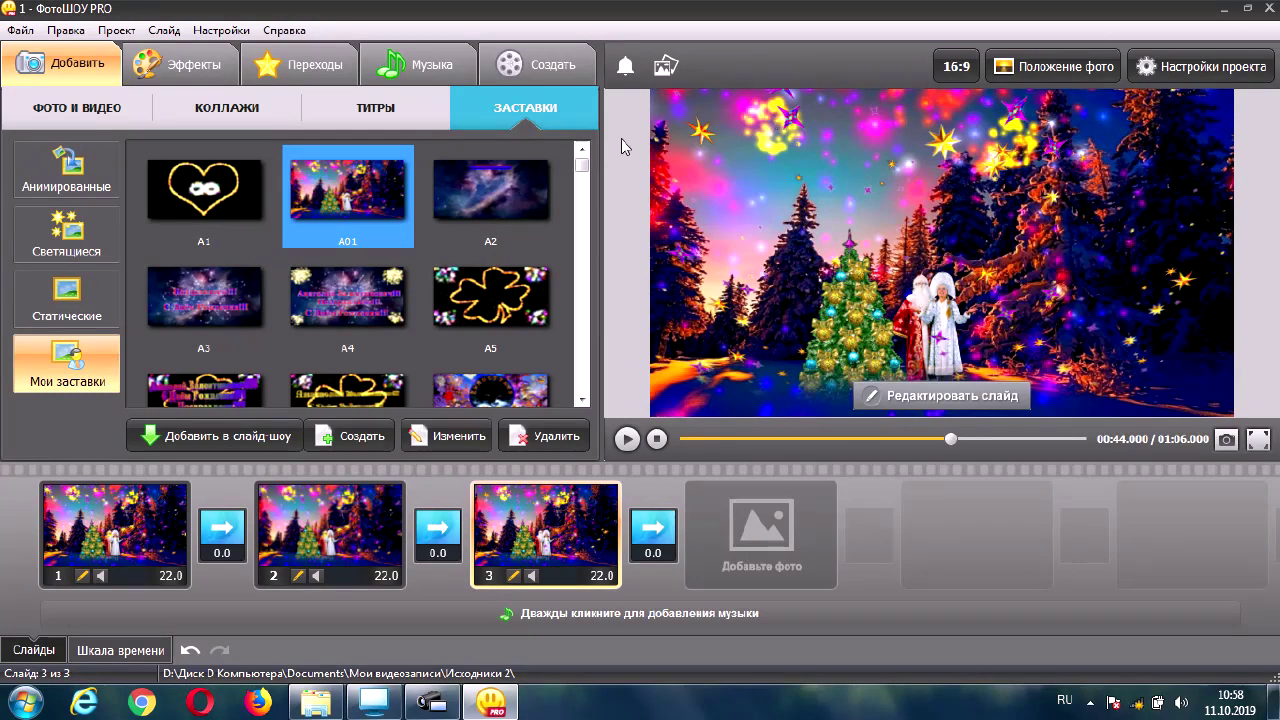
left_click(328, 220)
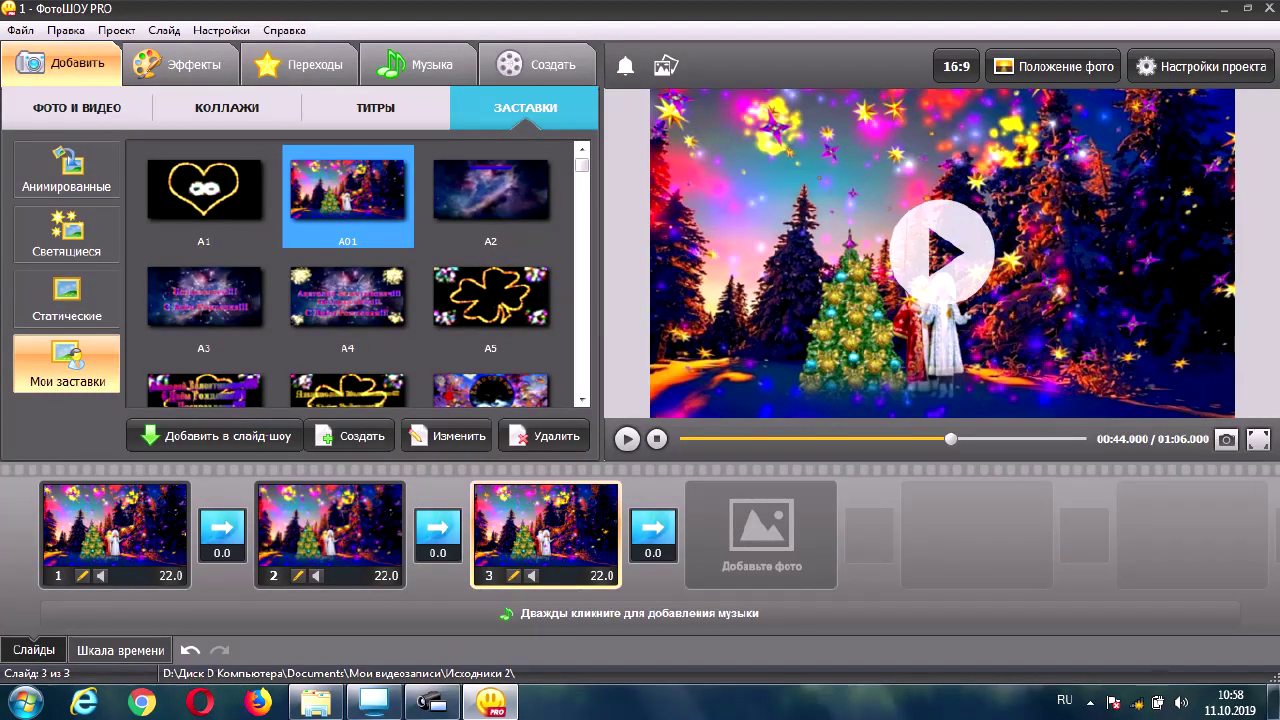
Close the slideshow program and save the project changes
left_click(1272, 10)
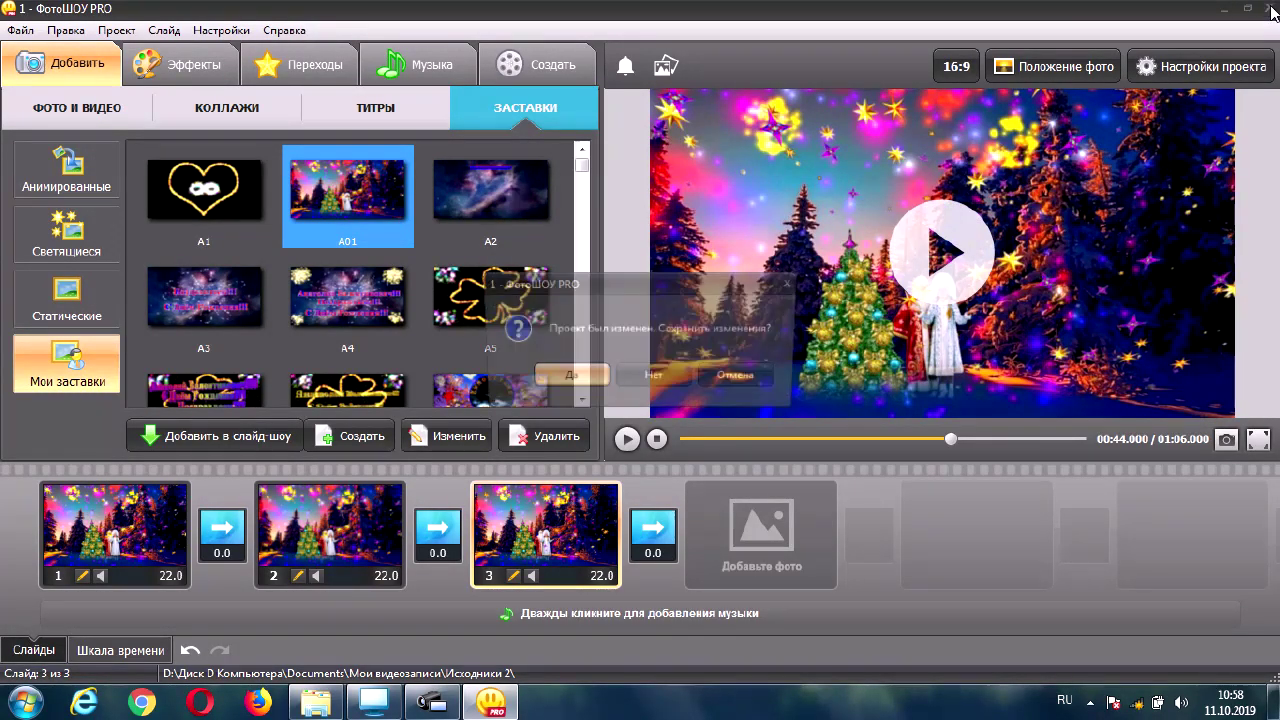
left_click(568, 380)
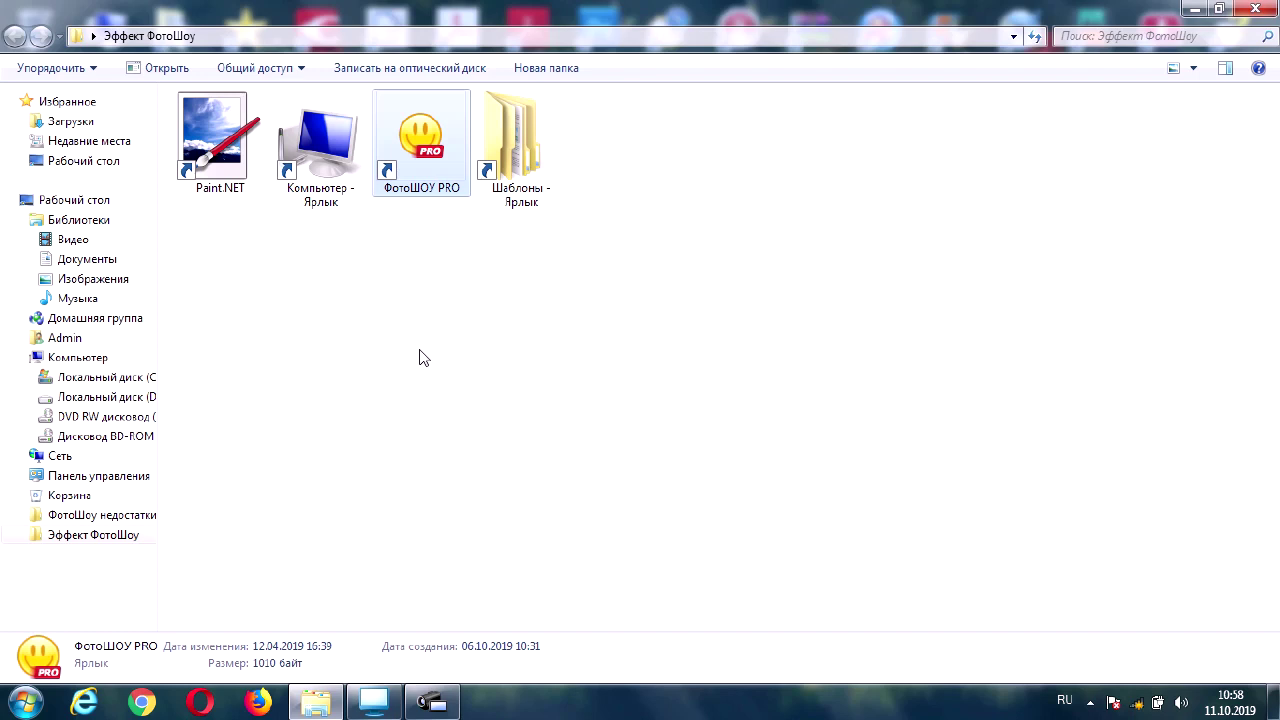
In the file explorer, go from Компьютер on drive C: to the folder Пользователи\Admin\AppData\Roaming
double_click(323, 152)
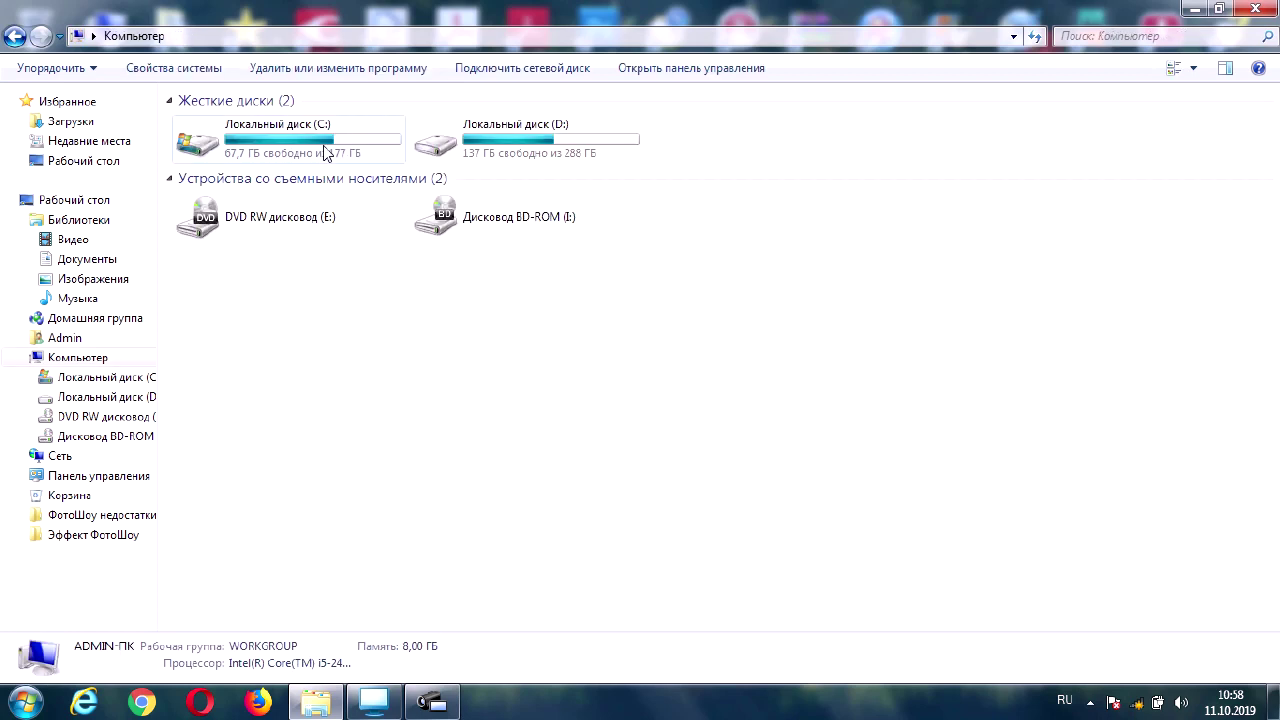
double_click(258, 143)
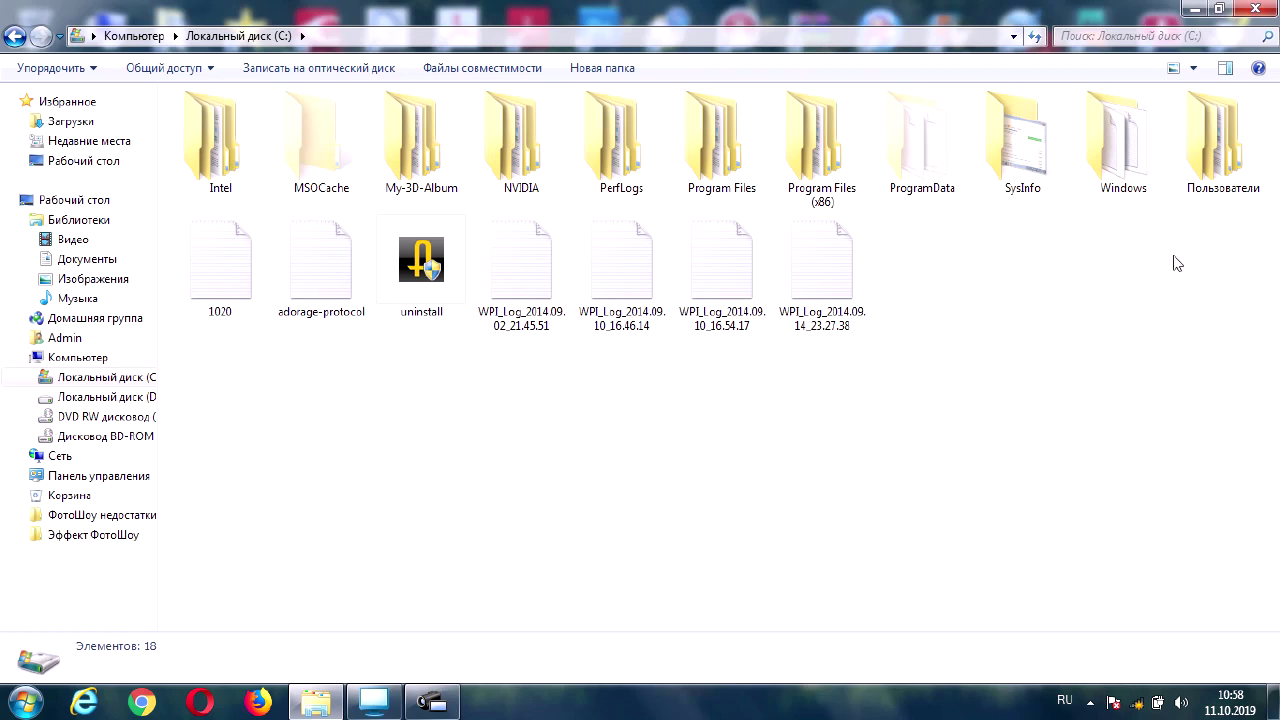
double_click(1220, 145)
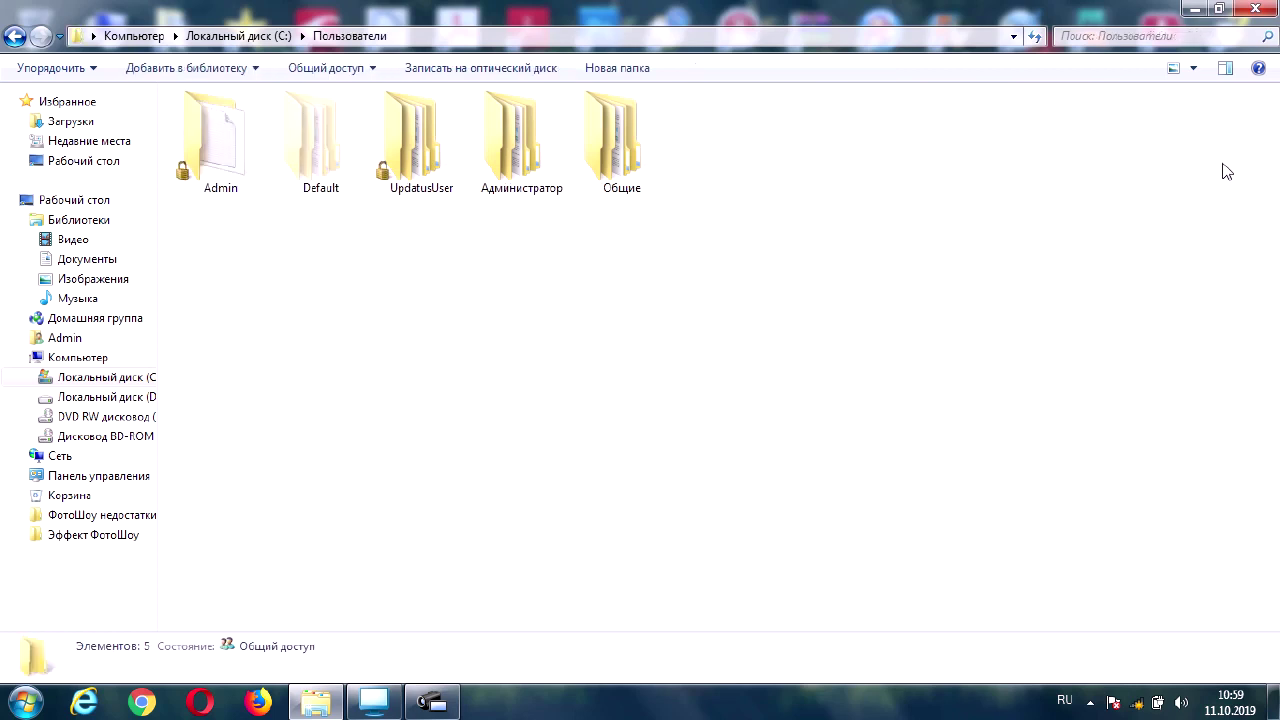
double_click(218, 170)
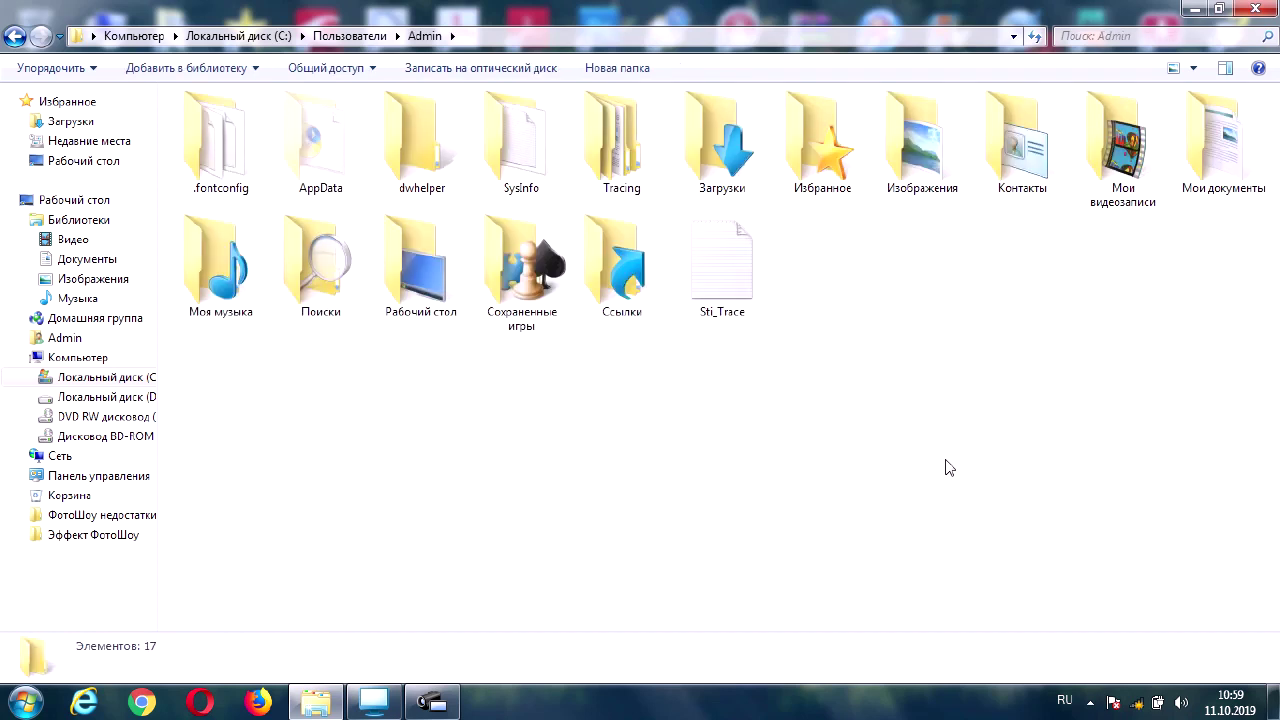
double_click(322, 160)
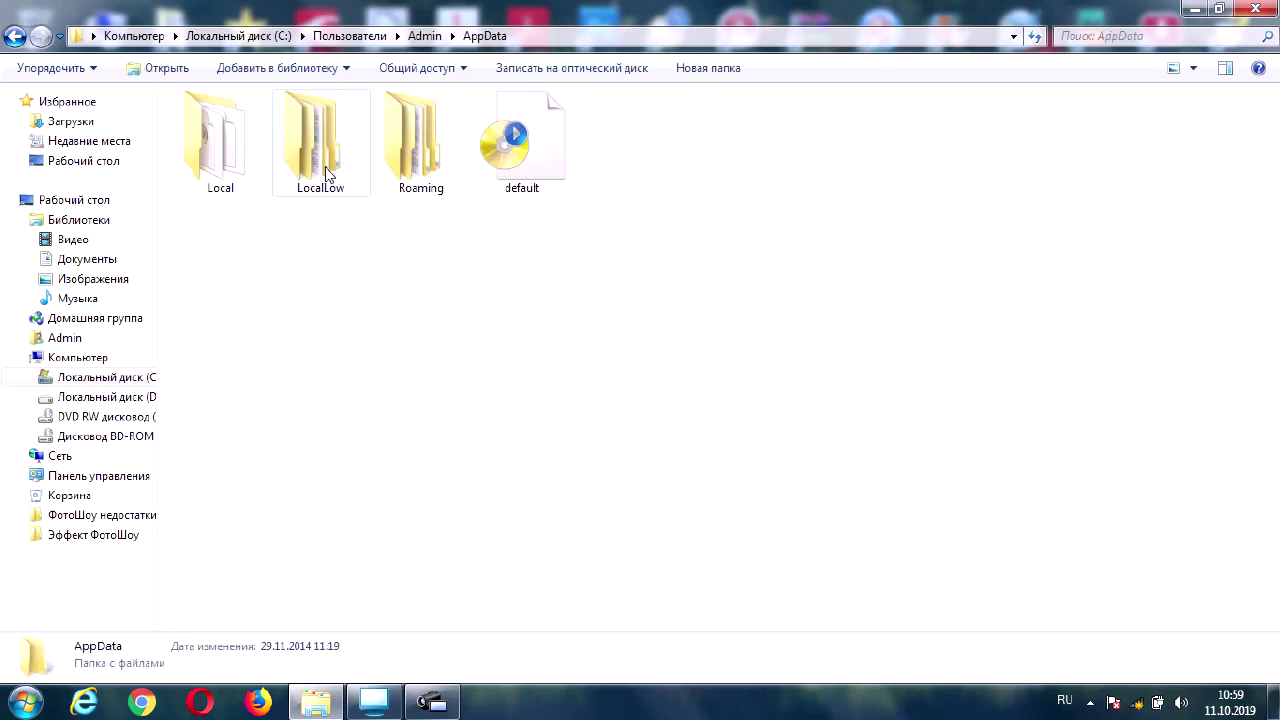
double_click(418, 174)
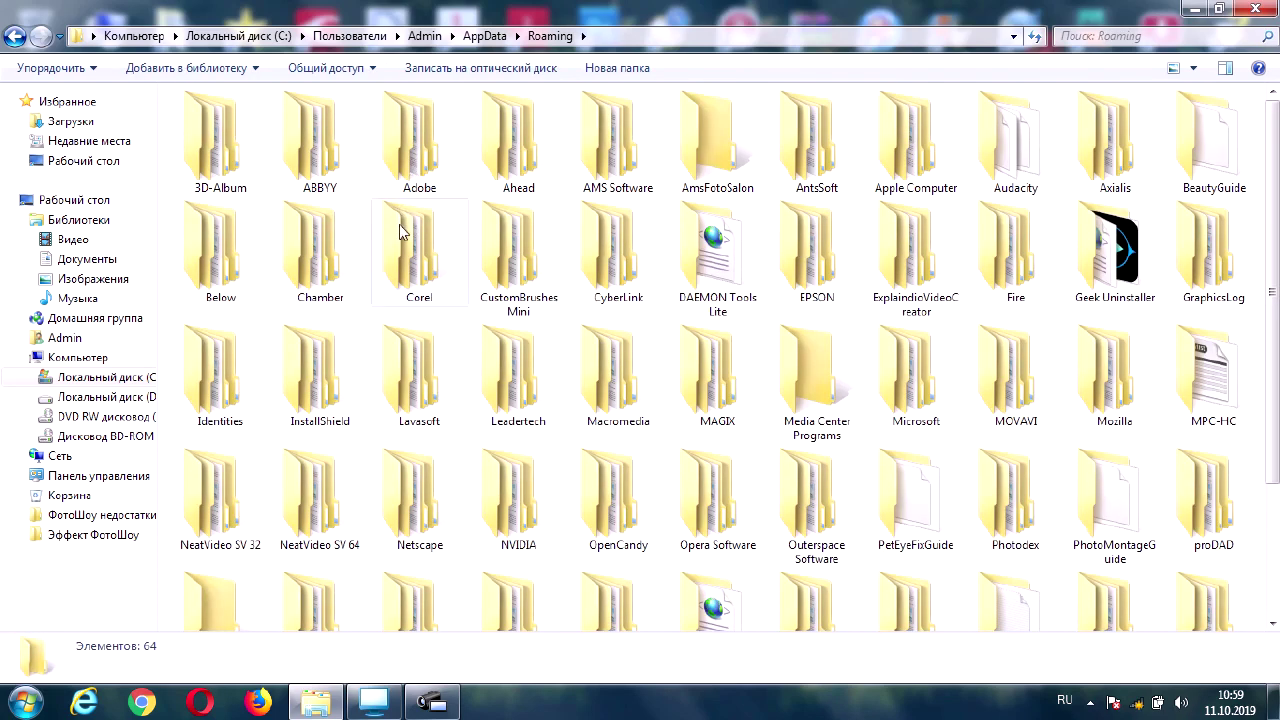
Inside Roaming, open the slide template folder AMS Software\FotoShowPRO\Templates\Slides
left_click(619, 173)
double_click(617, 172)
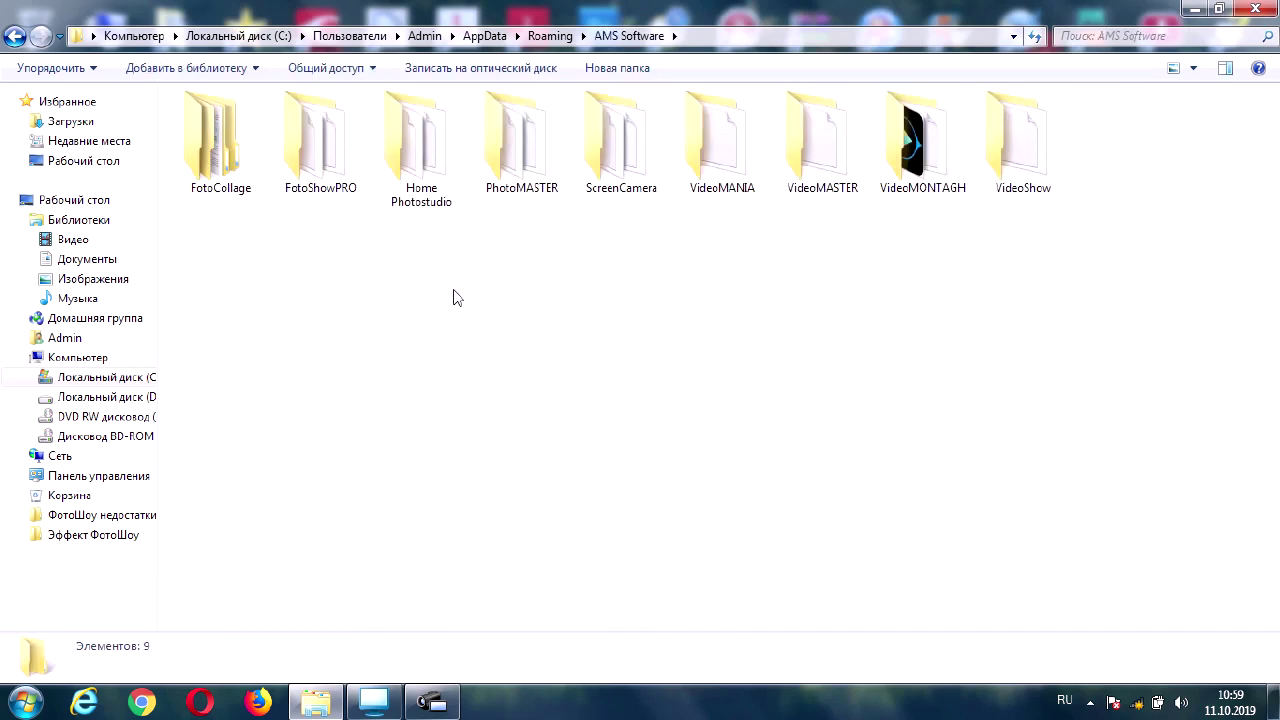
double_click(321, 160)
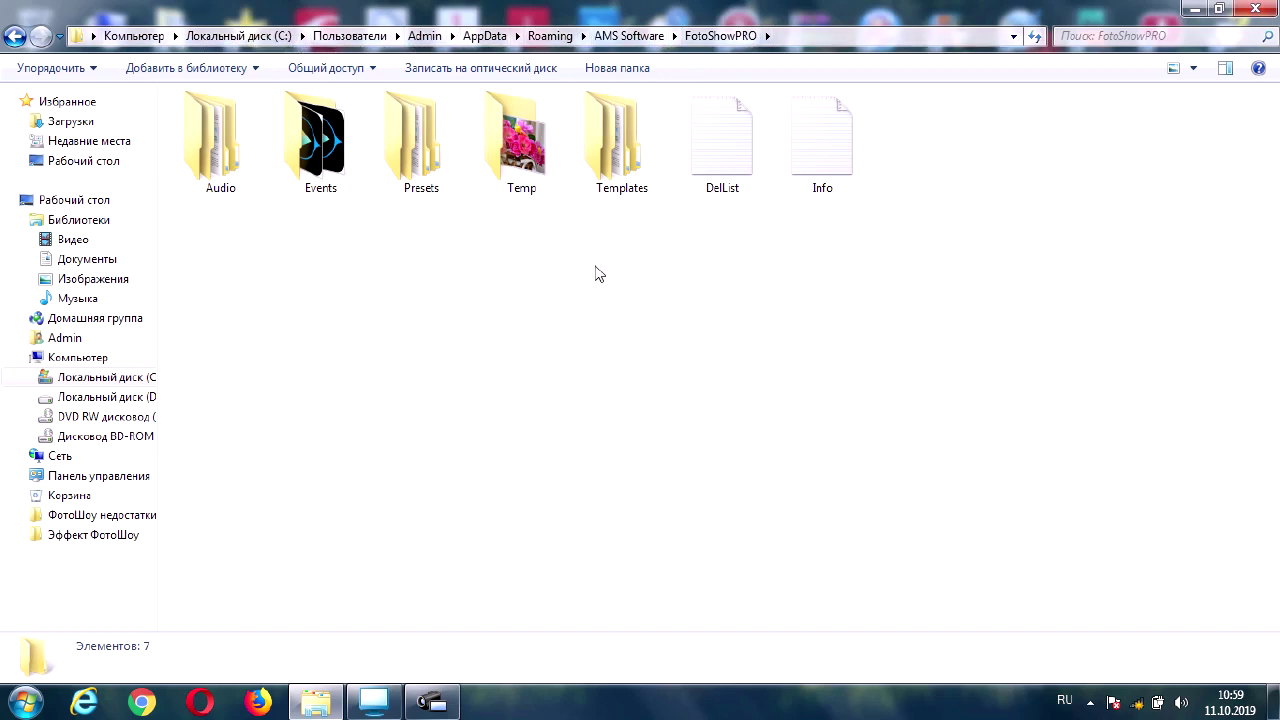
left_click(628, 176)
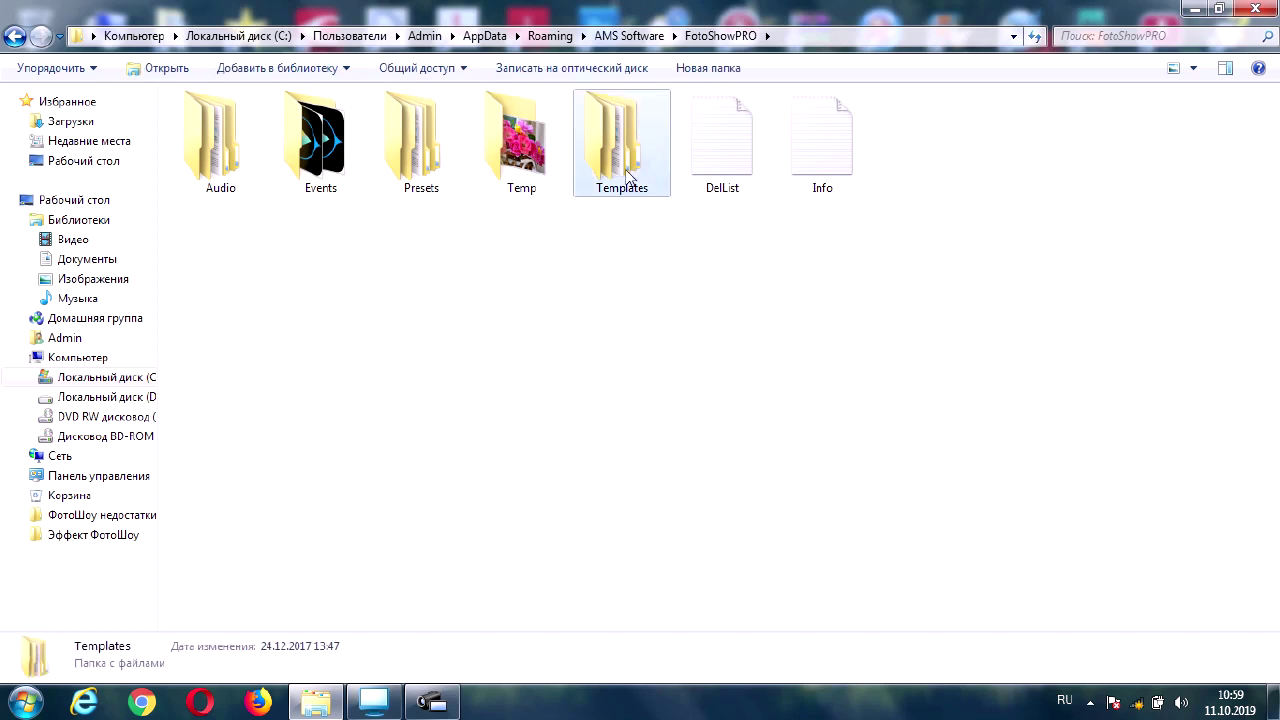
double_click(628, 176)
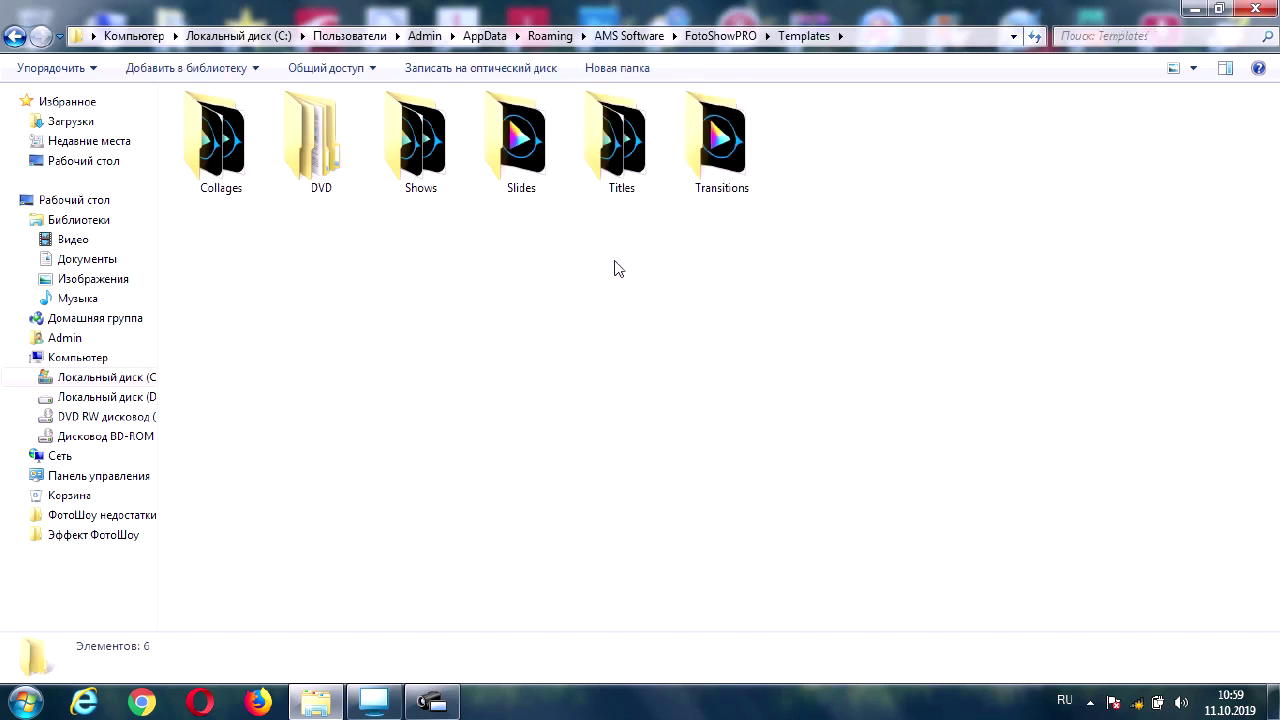
left_click(527, 170)
double_click(527, 170)
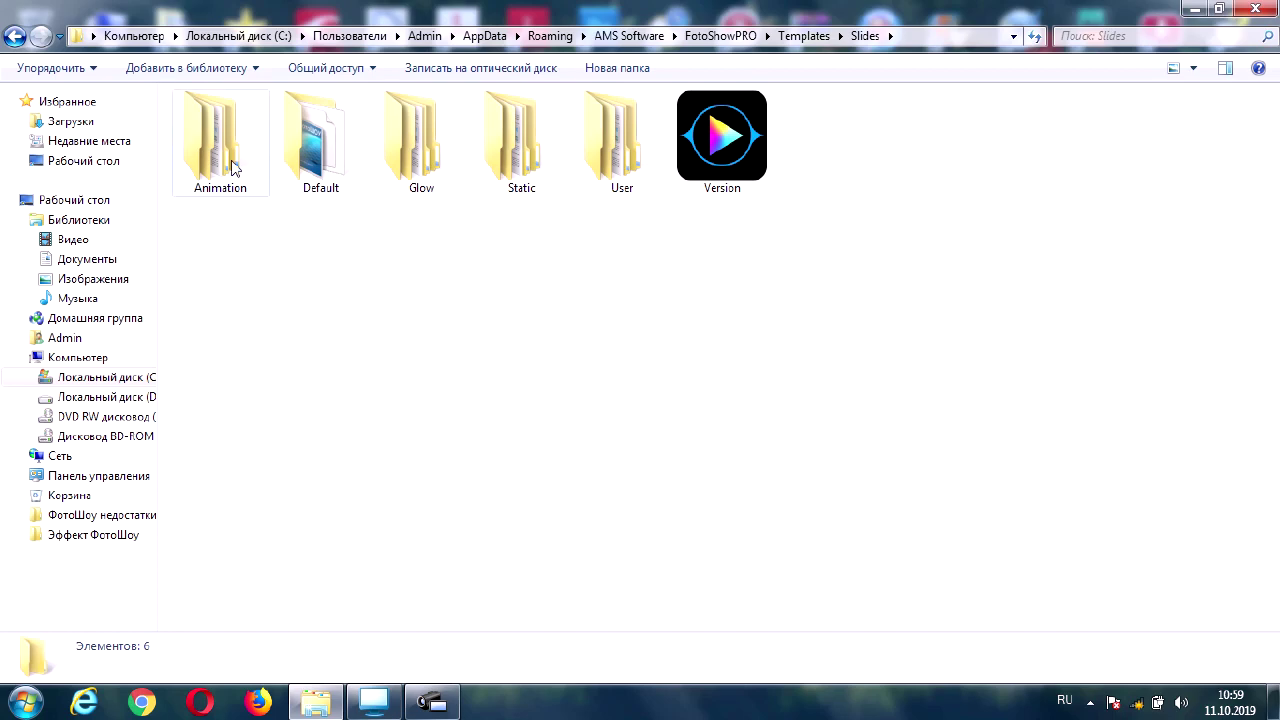
Open the template folder User\A01 and examine the image, GIF and template files inside it
mouse_move(616, 174)
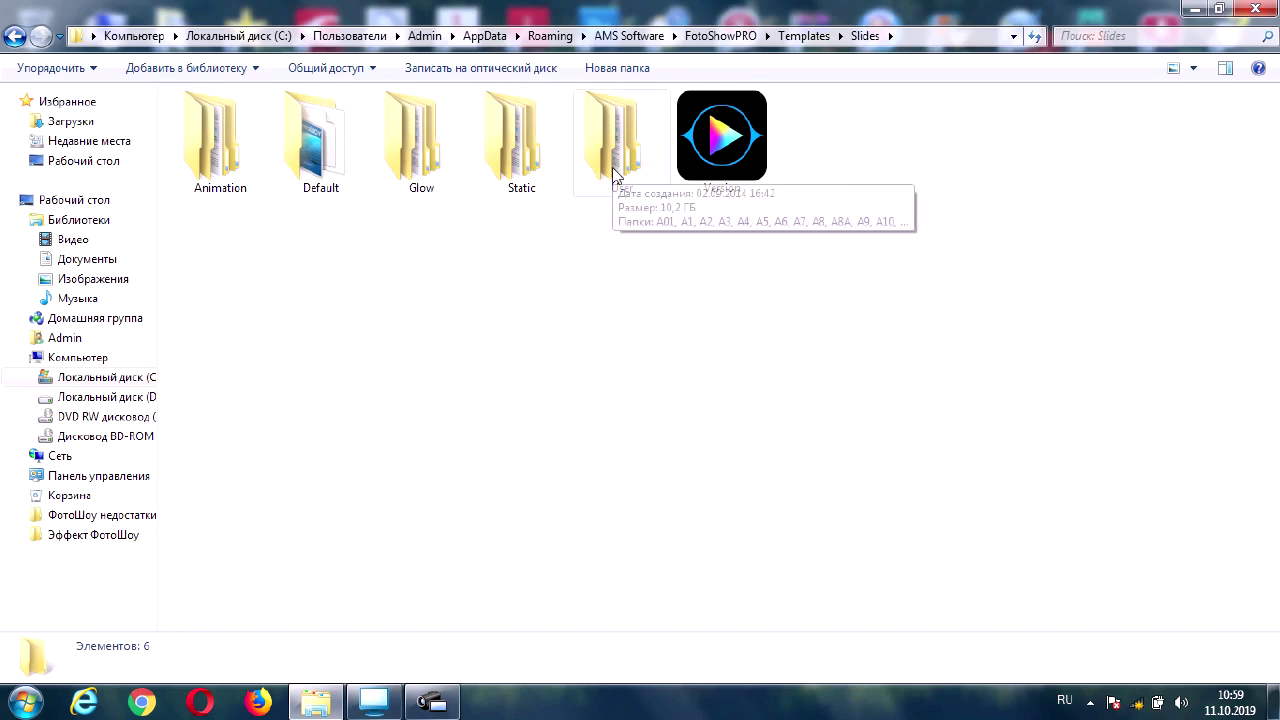
double_click(616, 174)
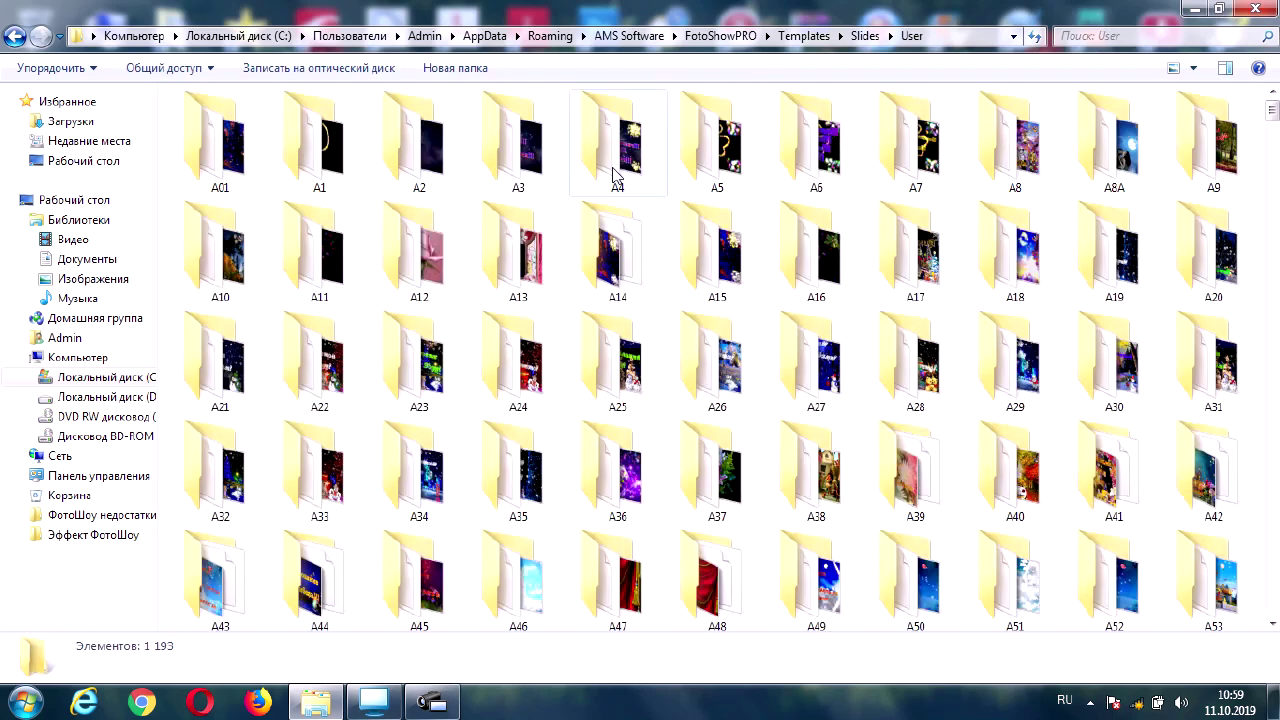
double_click(224, 174)
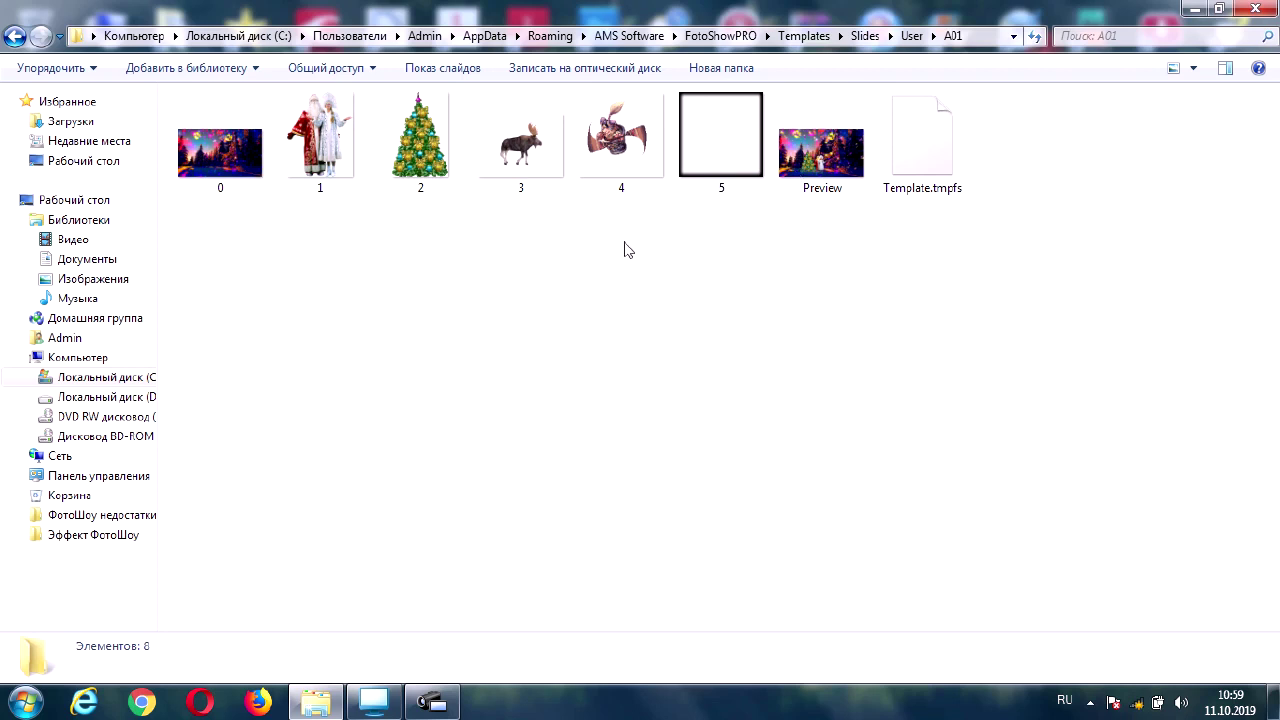
mouse_move(325, 188)
mouse_move(425, 148)
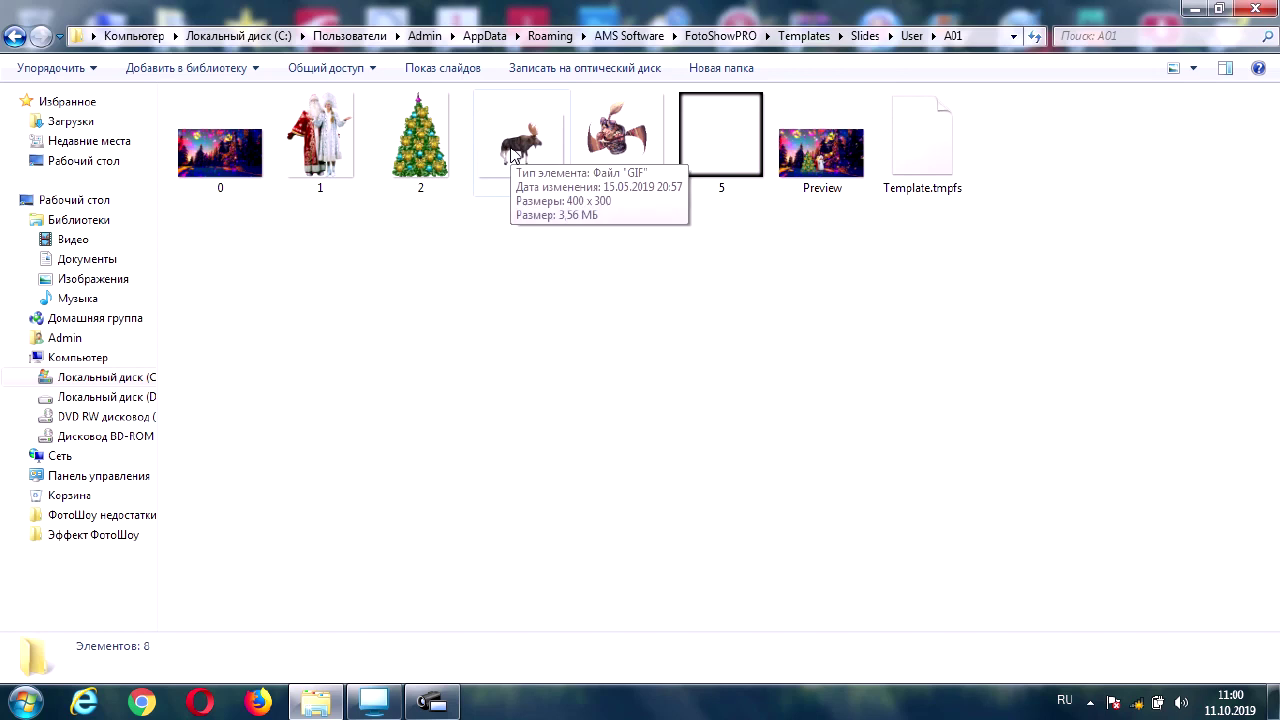
mouse_move(521, 152)
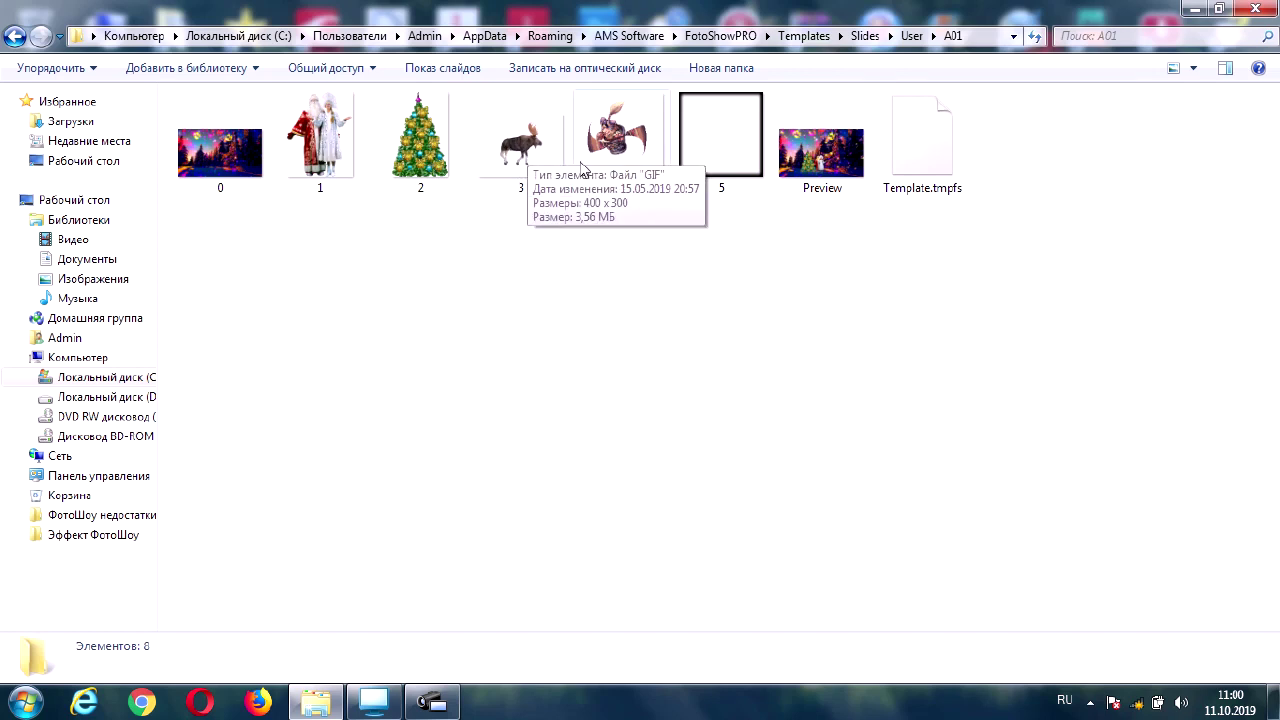
mouse_move(617, 152)
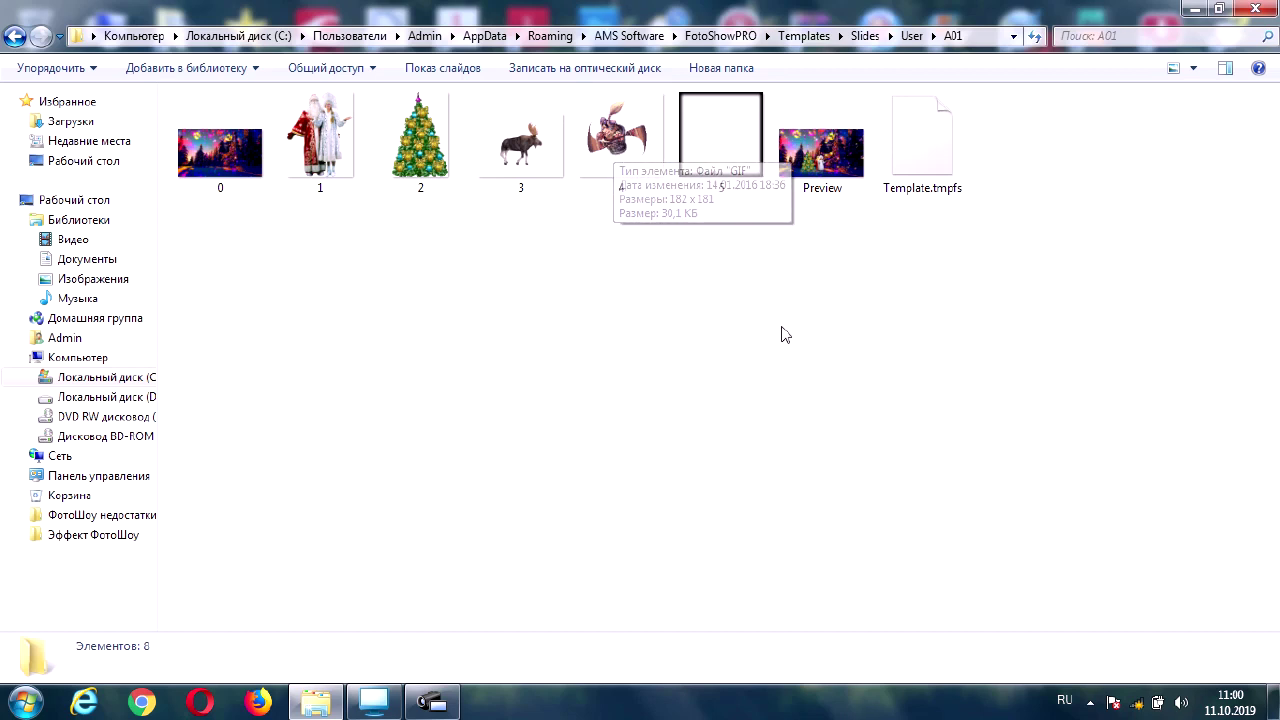
Return to the User folder and bring up the available actions for the A01 folder
left_click(6, 36)
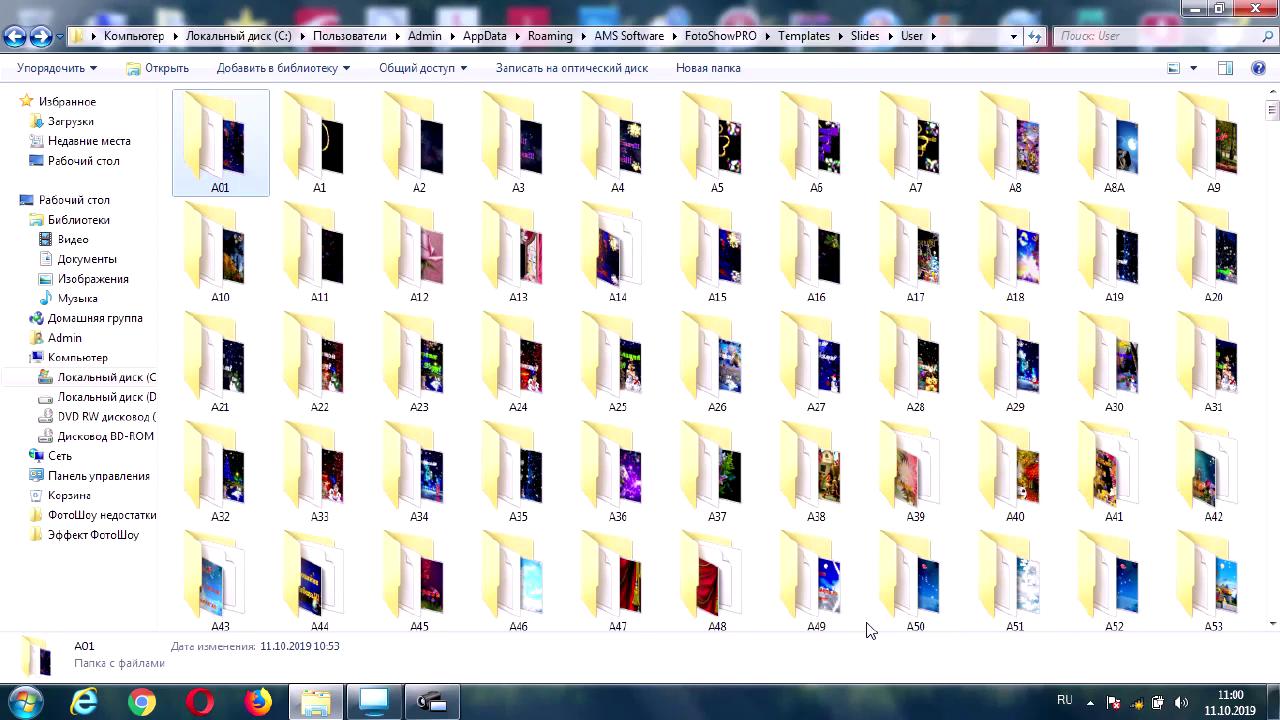
mouse_move(843, 503)
mouse_move(232, 165)
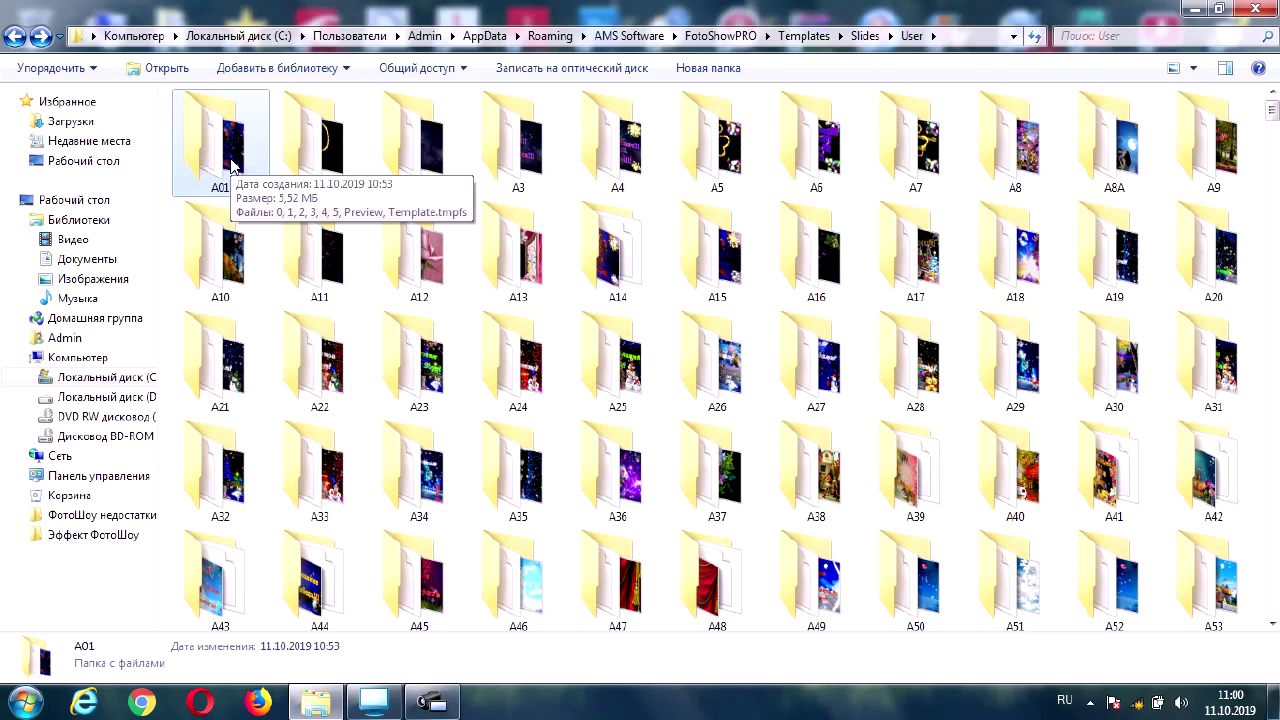
right_click(232, 165)
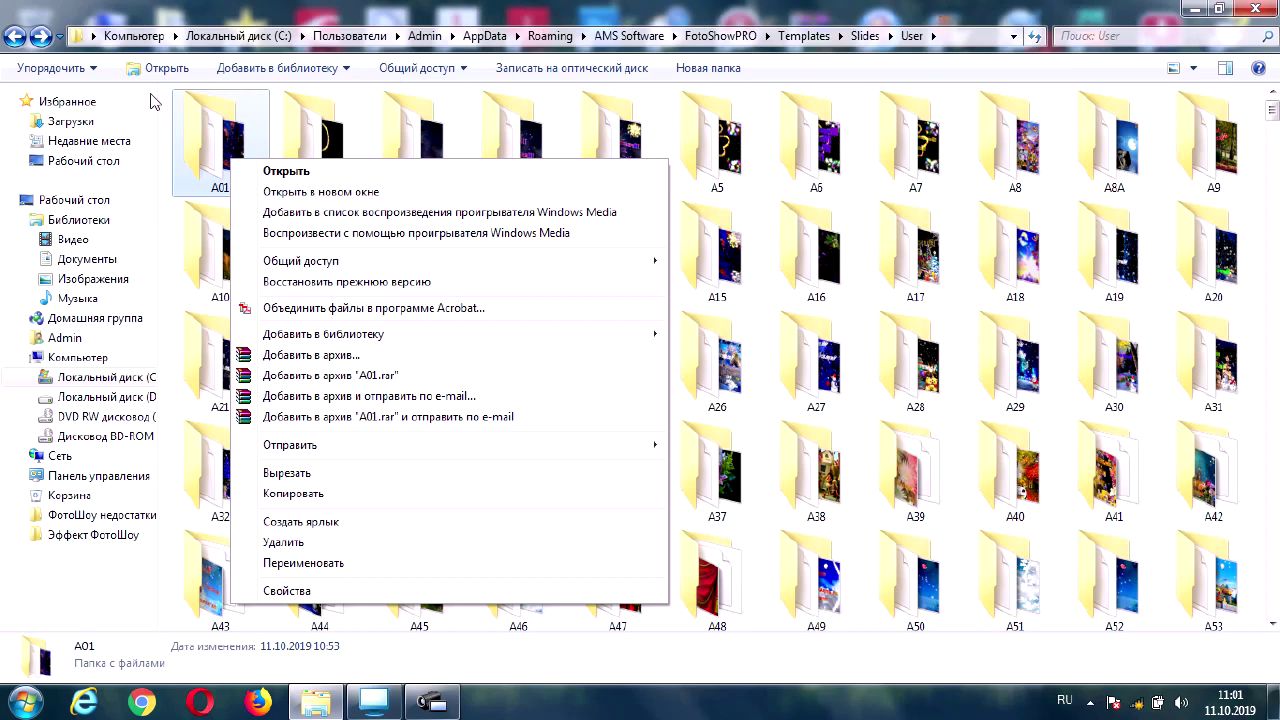
Go back through the visited folders and Компьютер to the Эффект ФотоШоу folder
left_click(16, 37)
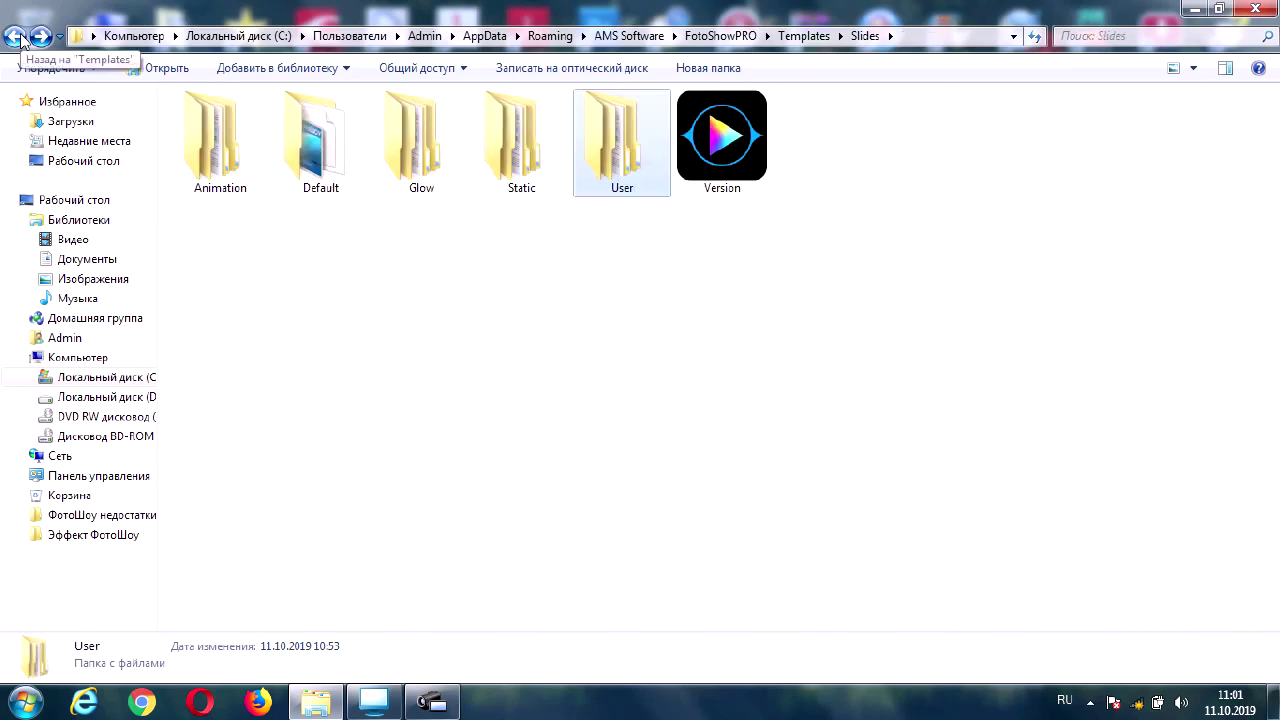
left_click(16, 37)
left_click(16, 37)
left_click(16, 37)
left_click(16, 37)
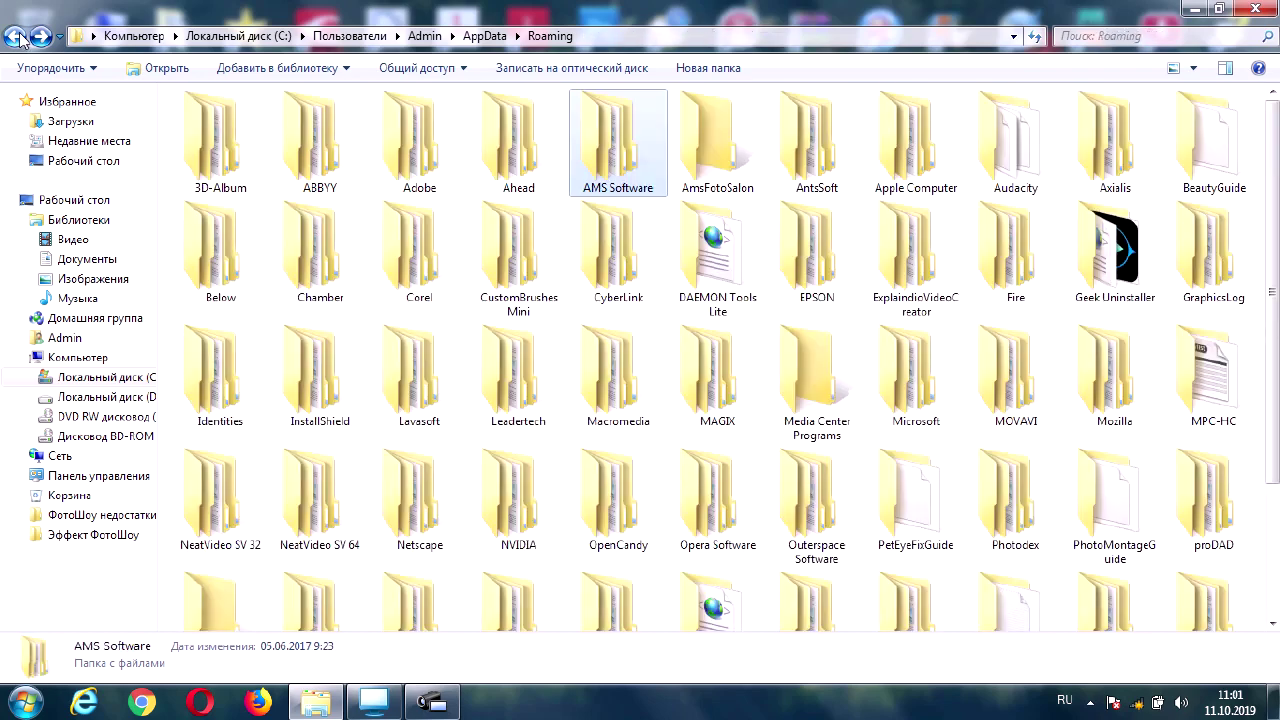
left_click(16, 37)
left_click(16, 37)
left_click(16, 37)
left_click(16, 37)
left_click(16, 37)
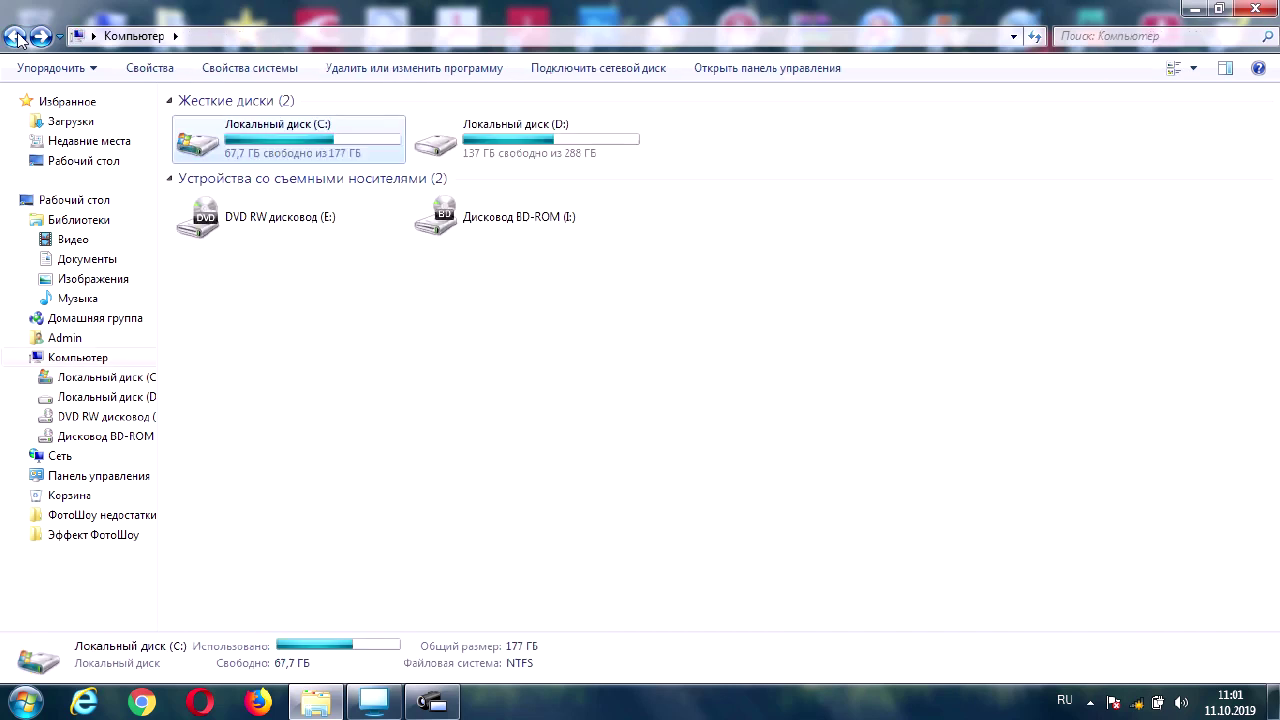
left_click(16, 37)
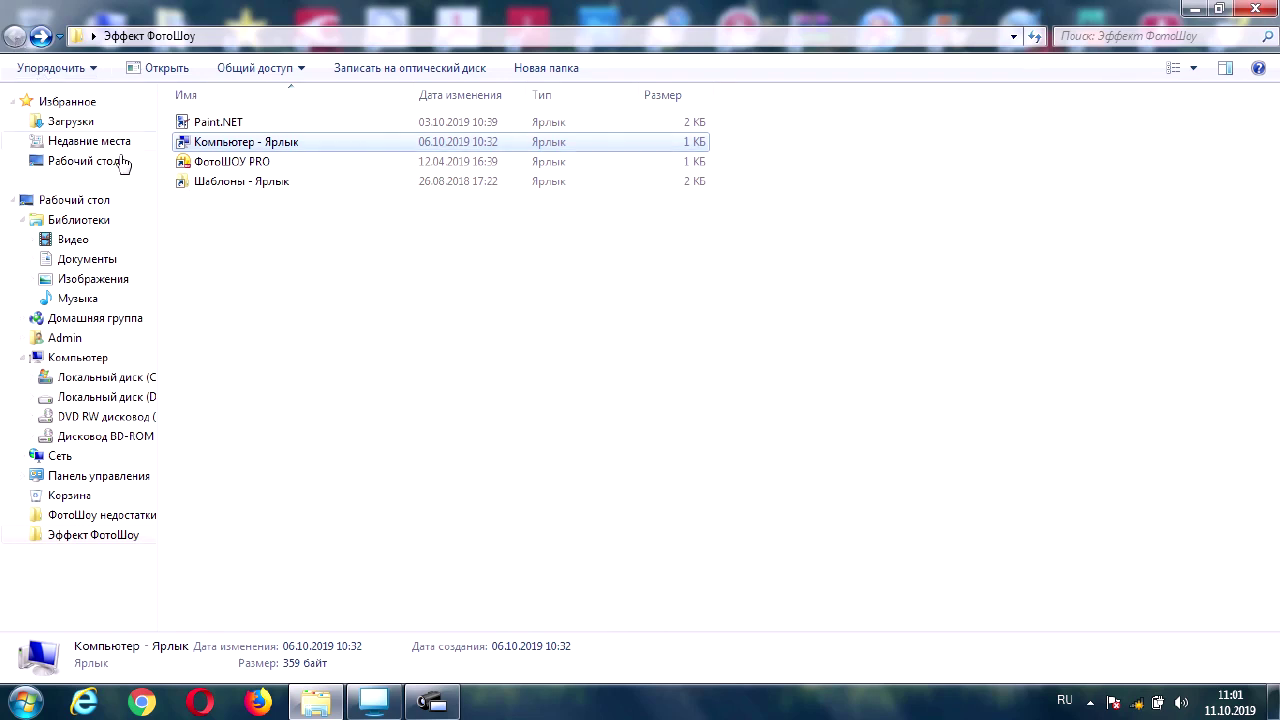
Switch the Эффект ФотоШоу folder's view to Крупные значки
right_click(286, 268)
mouse_move(430, 277)
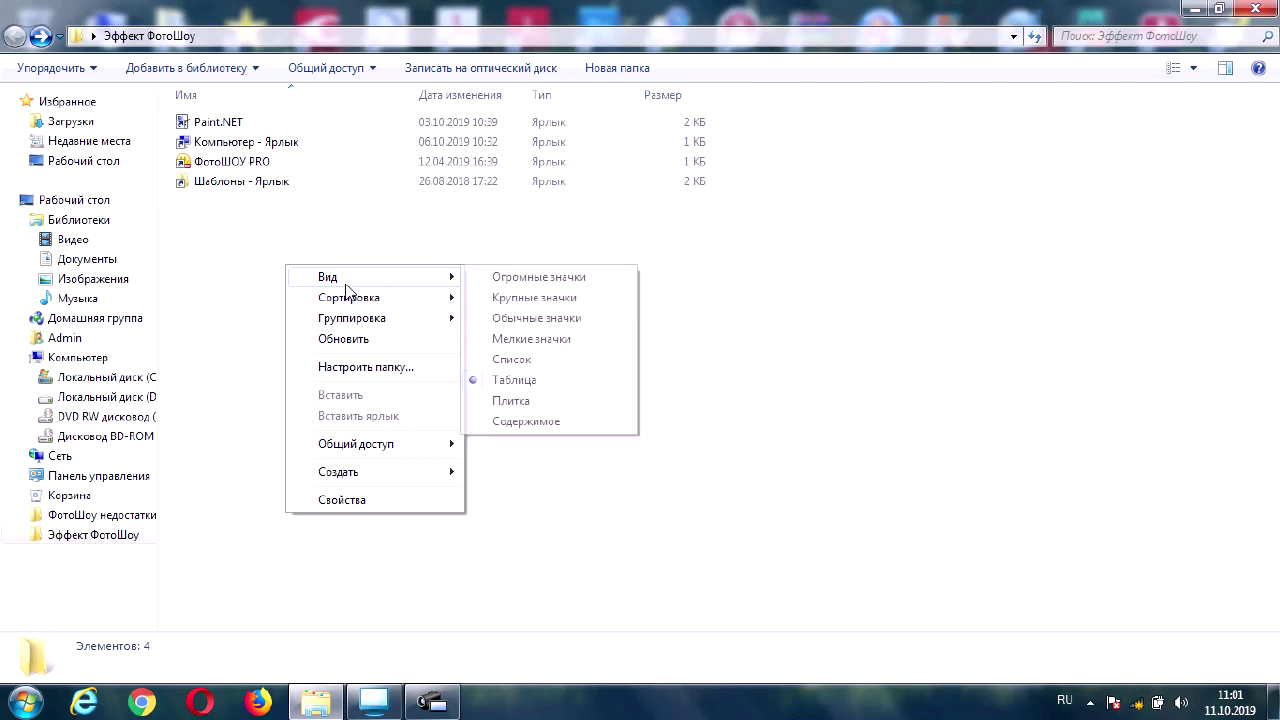
left_click(555, 298)
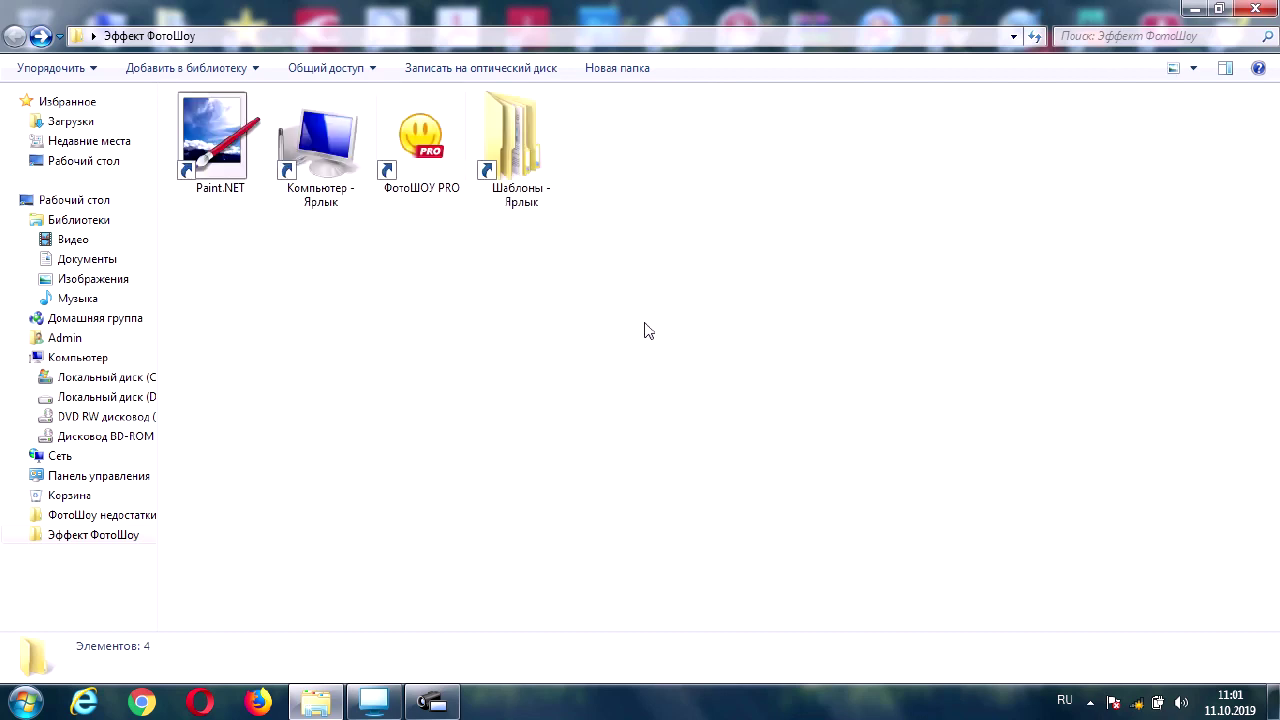
Launch ФотоШОУ PRO from its shortcut and open the recent project 1.pskp
left_click(407, 153)
double_click(407, 153)
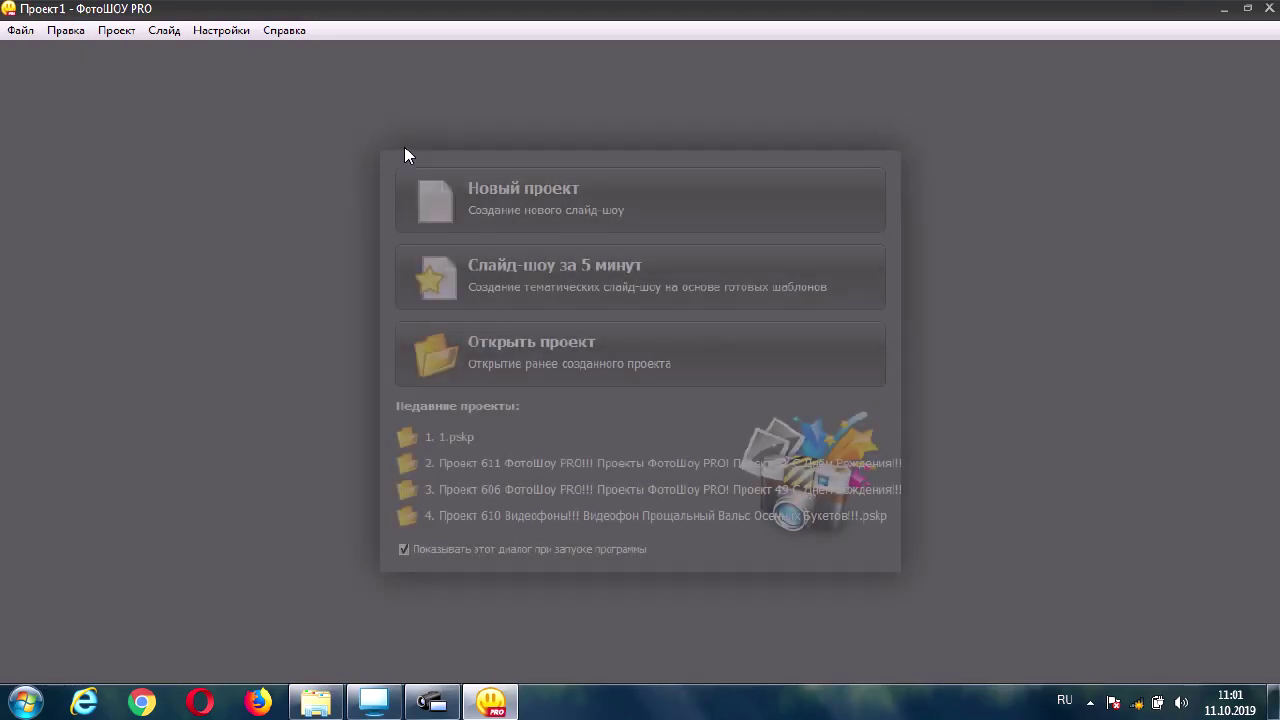
left_click(464, 439)
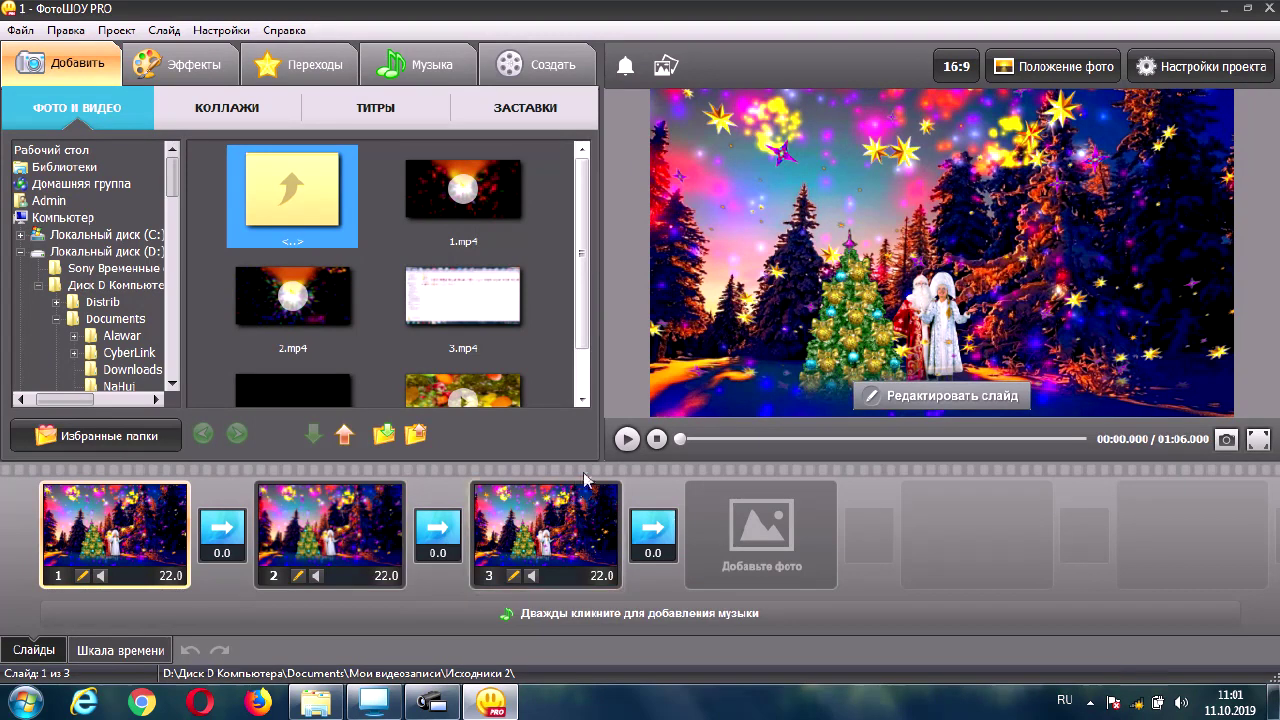
Play the slideshow from the start, check the second slide and select the third slide
left_click(626, 441)
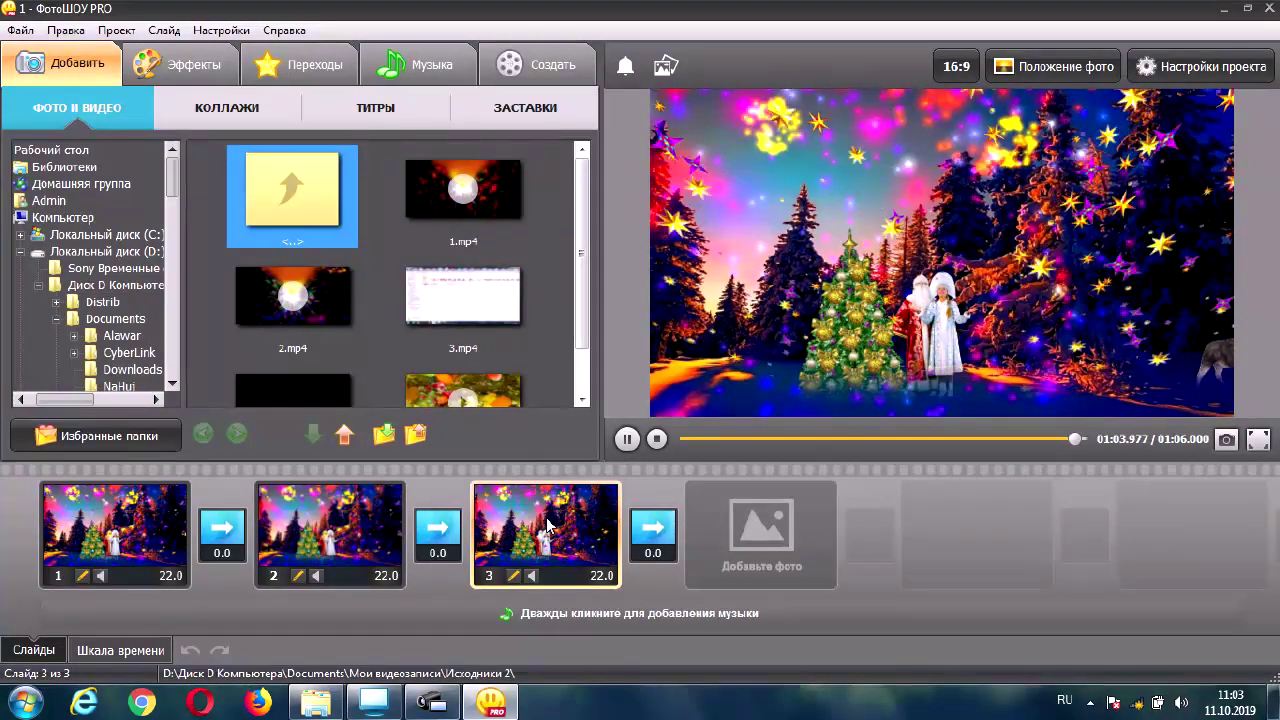
left_click(340, 530)
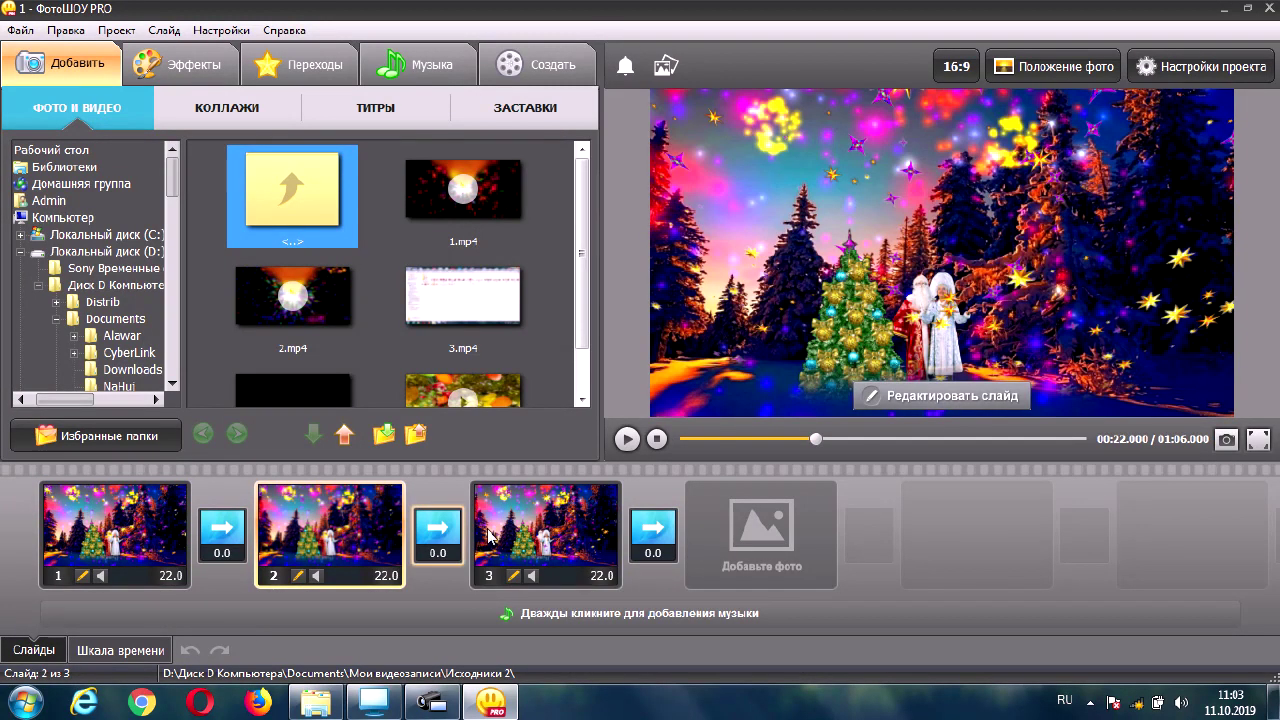
left_click(540, 528)
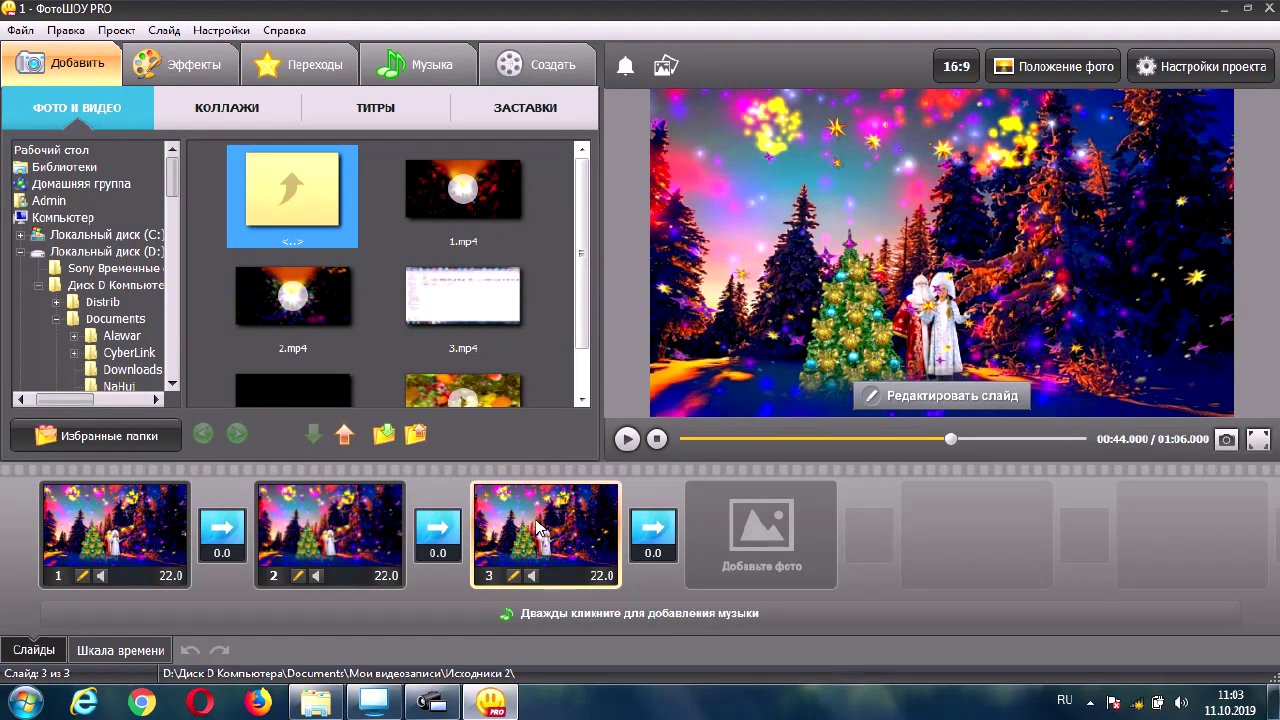
Open the third slide in the slide editor, preview its animation from the start, stop it and save the slide
left_click(928, 400)
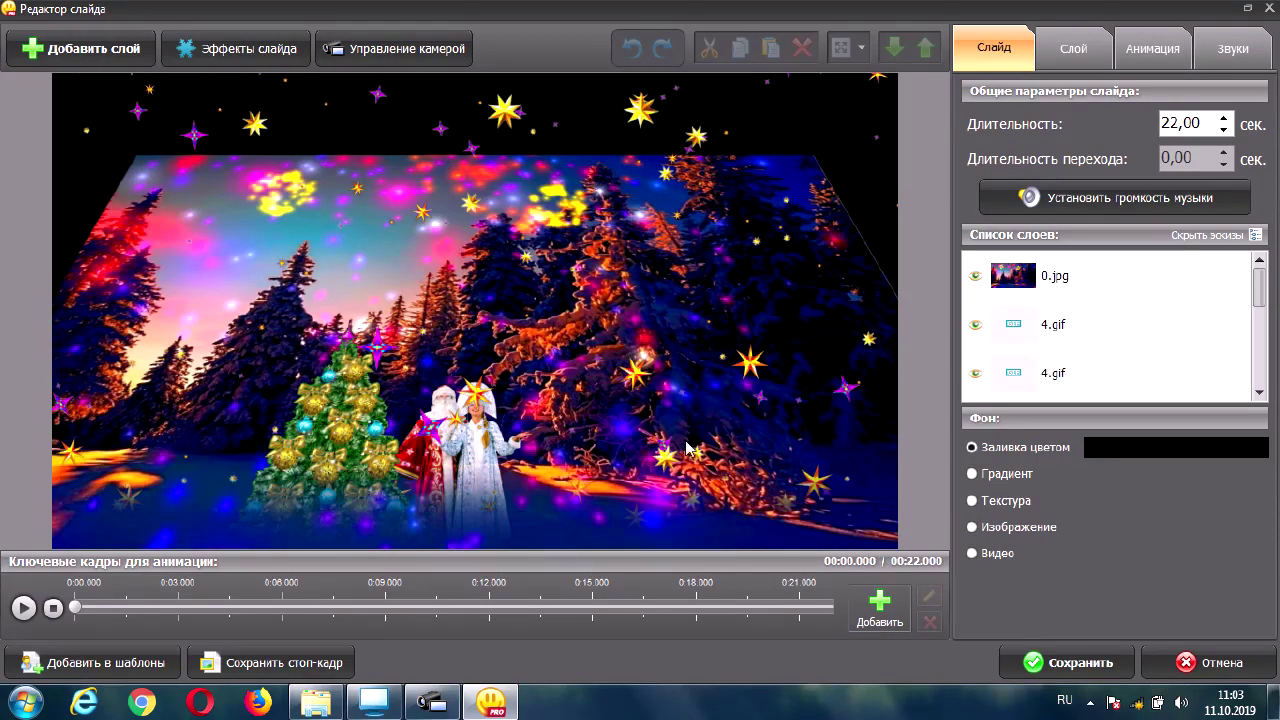
left_click(24, 608)
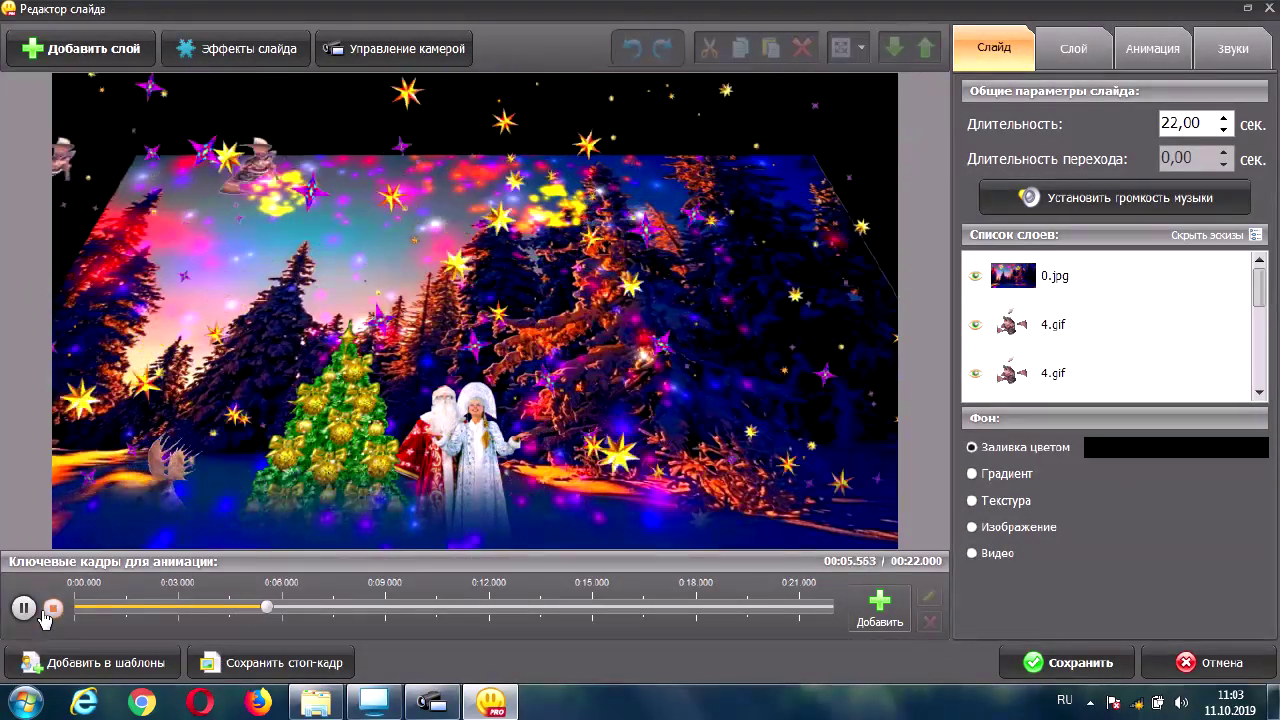
left_click(53, 607)
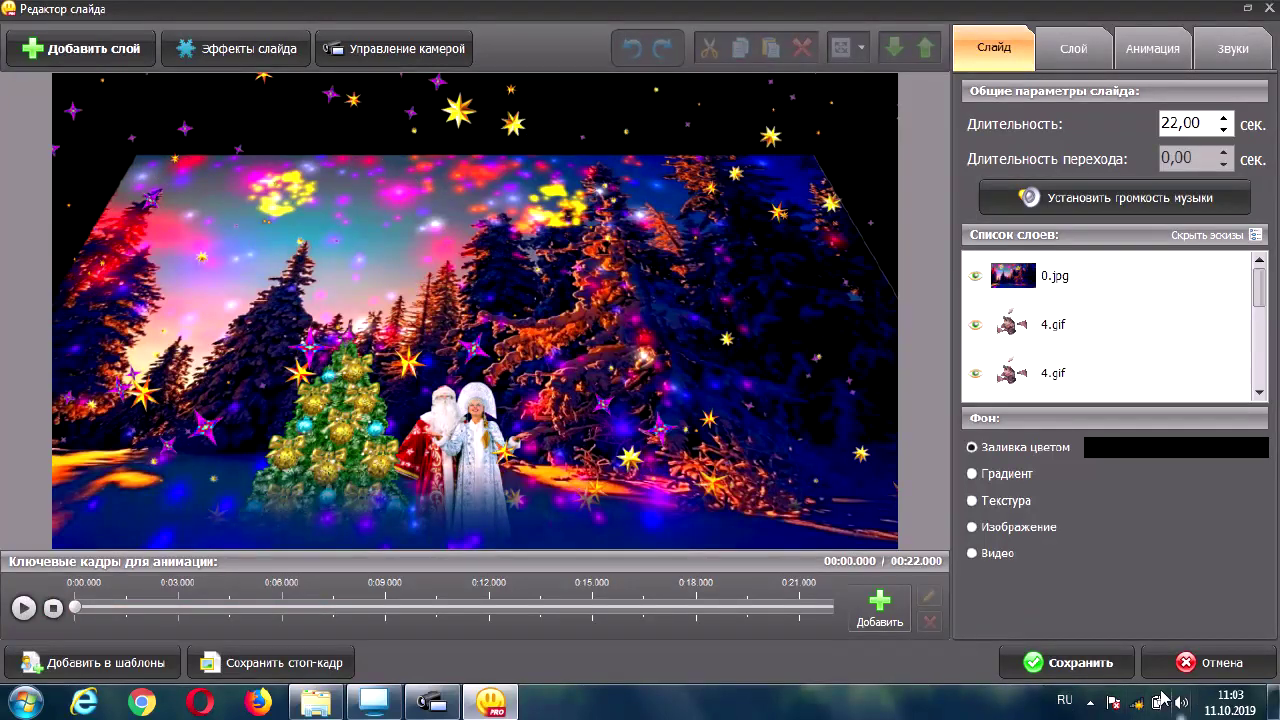
left_click(1098, 670)
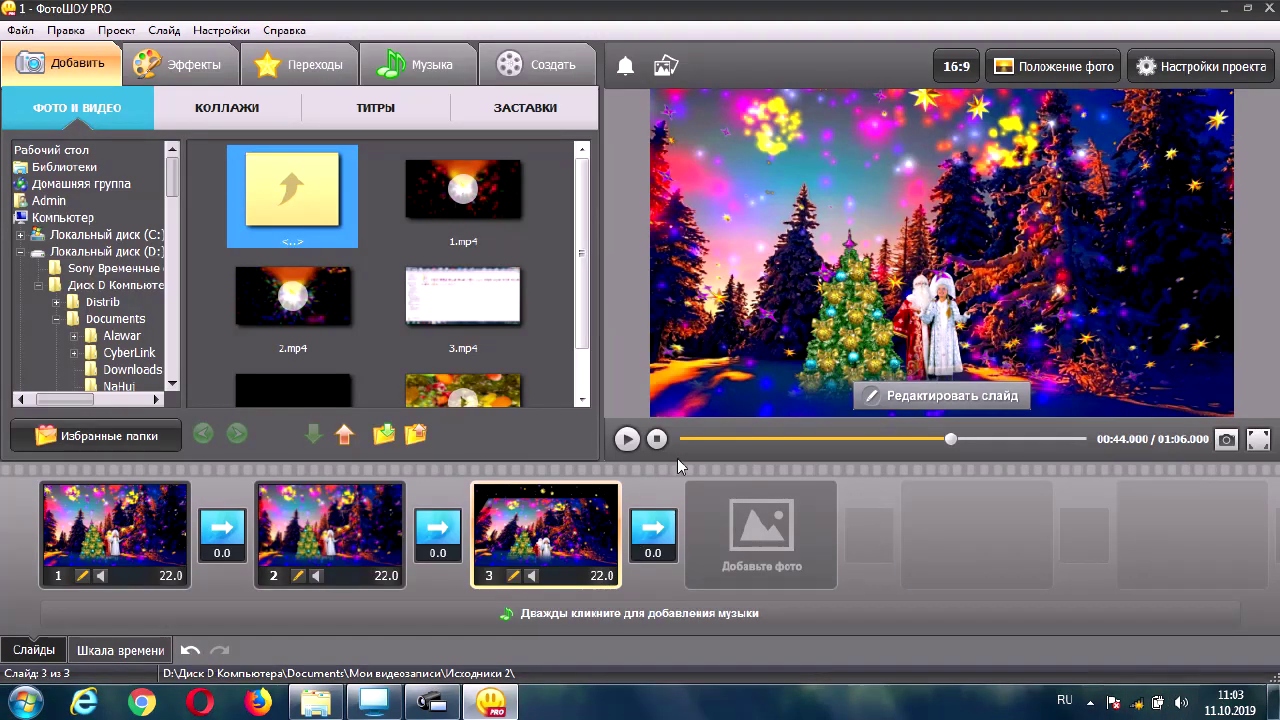
Play the third slide in the main preview and save the project under its existing name
left_click(627, 440)
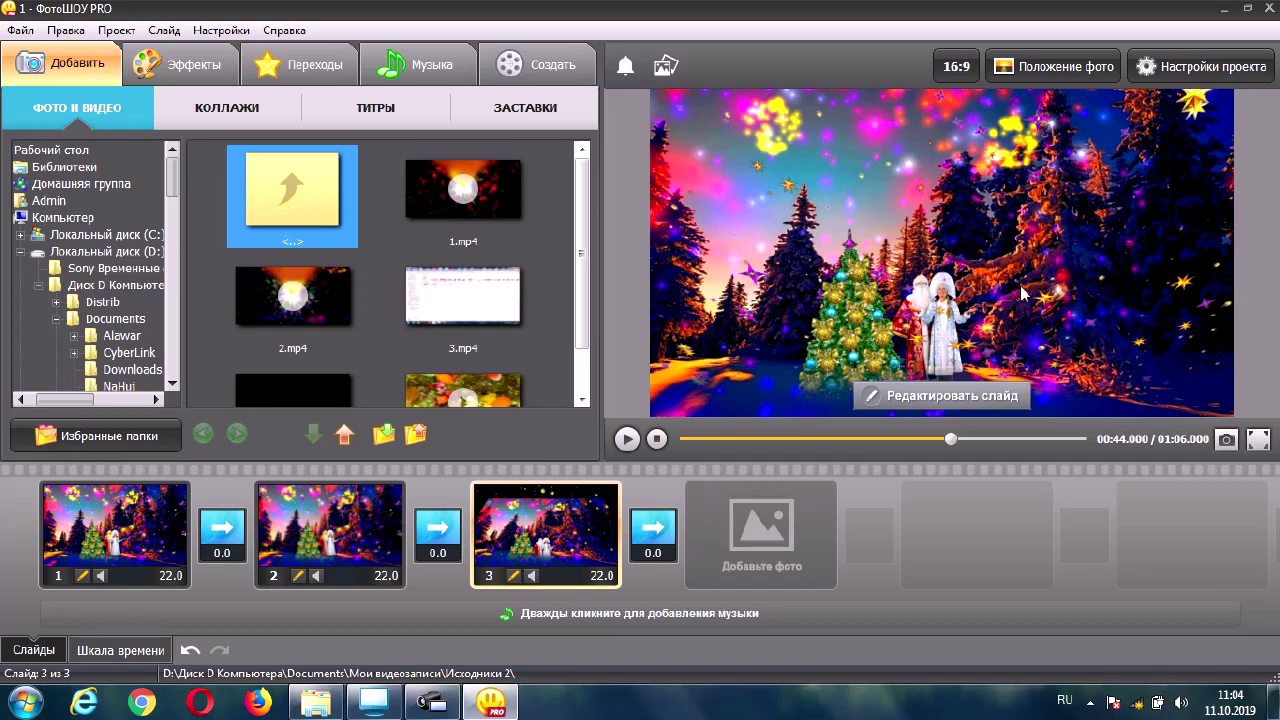
left_click(20, 30)
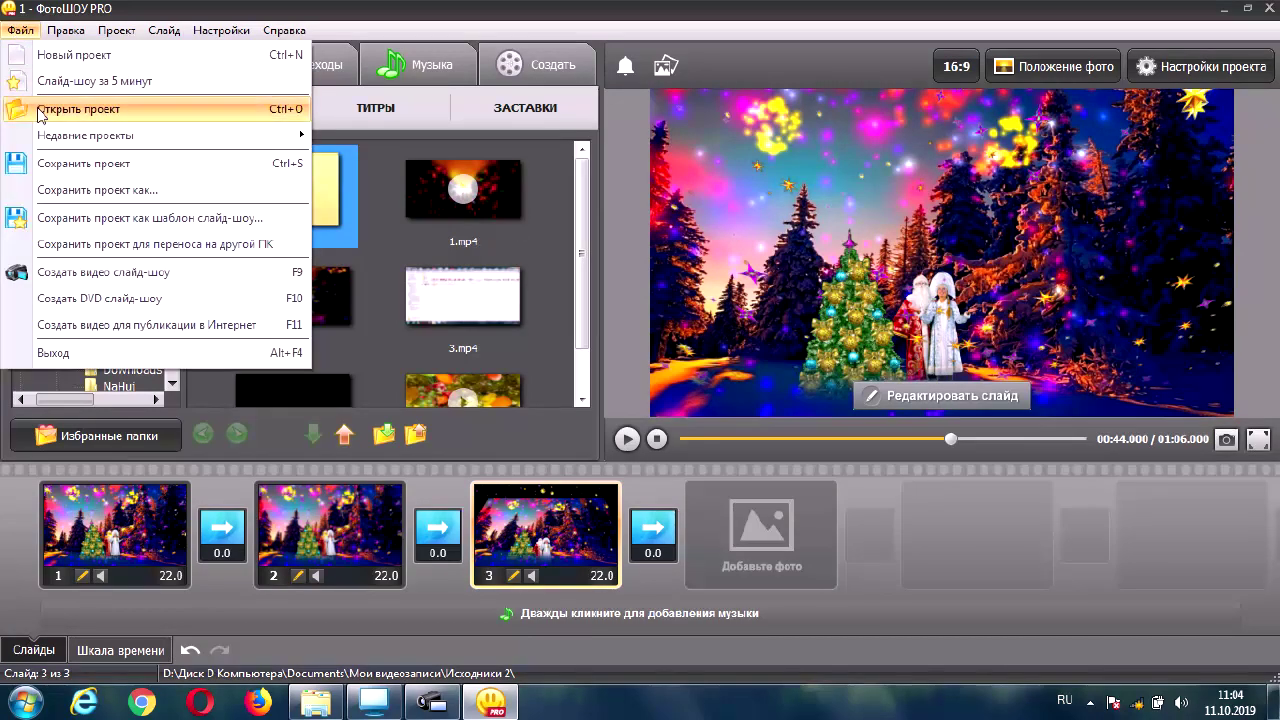
left_click(60, 163)
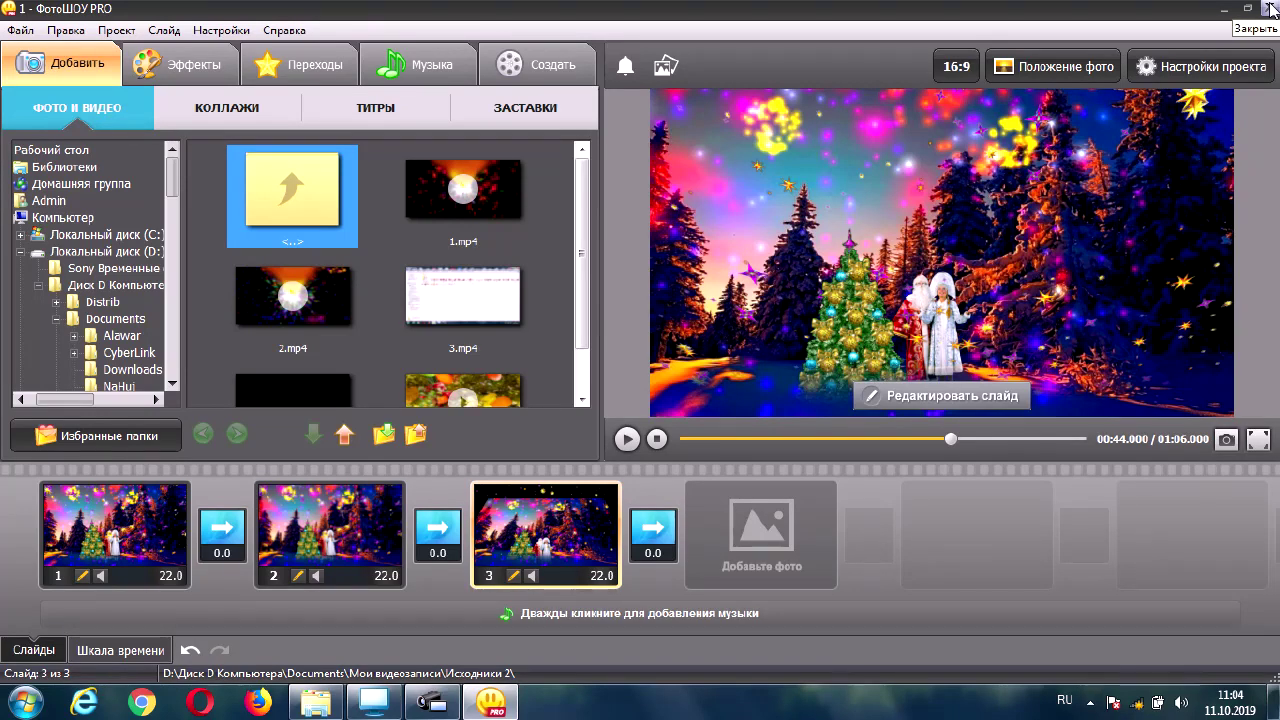
Browse the saved slide templates in Мои заставки from A1 to the B series, and close ФотоШОУ PRO
left_click(557, 106)
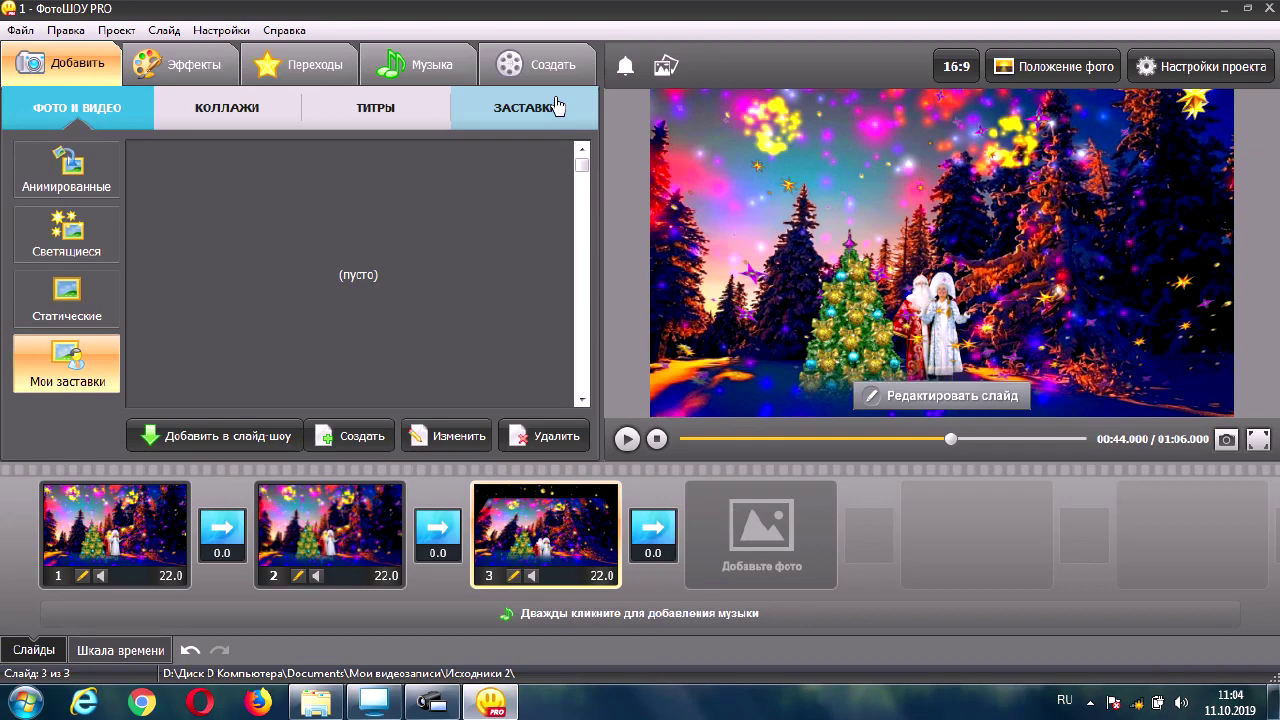
left_click(557, 106)
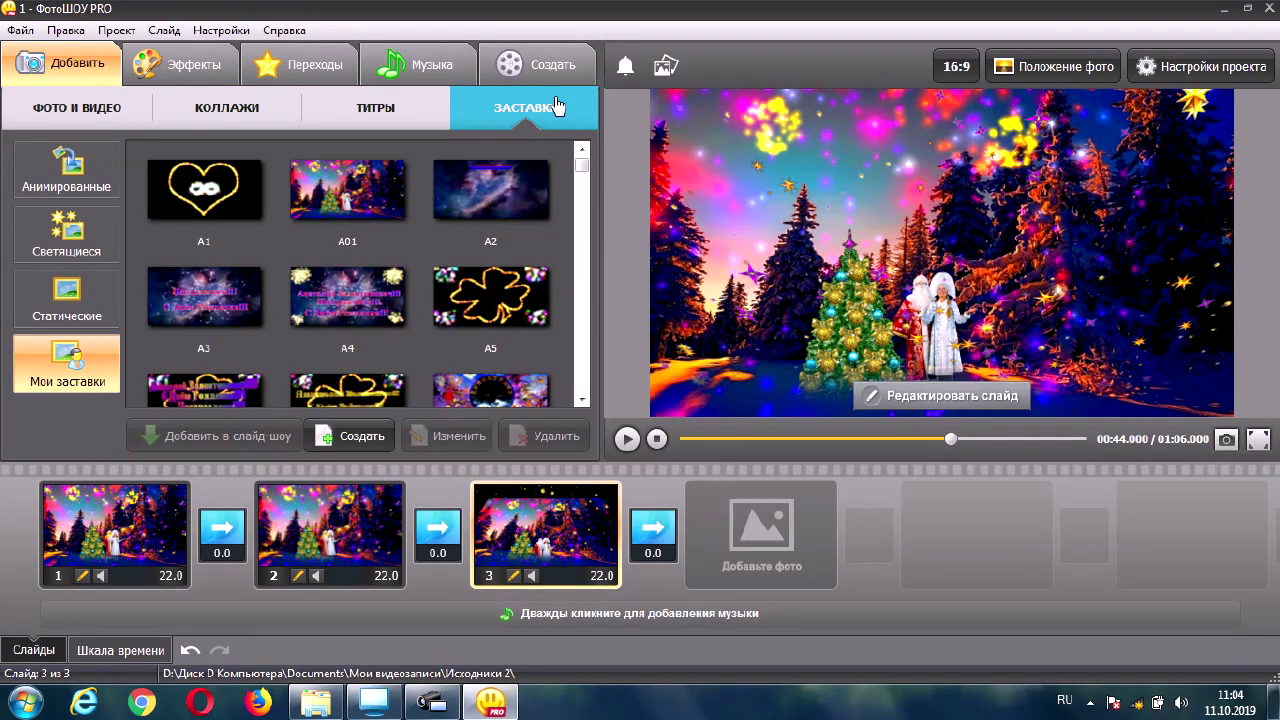
left_click(582, 400)
scroll(582, 400, "down", 10)
scroll(582, 400, "down", 10)
scroll(582, 400, "down", 2)
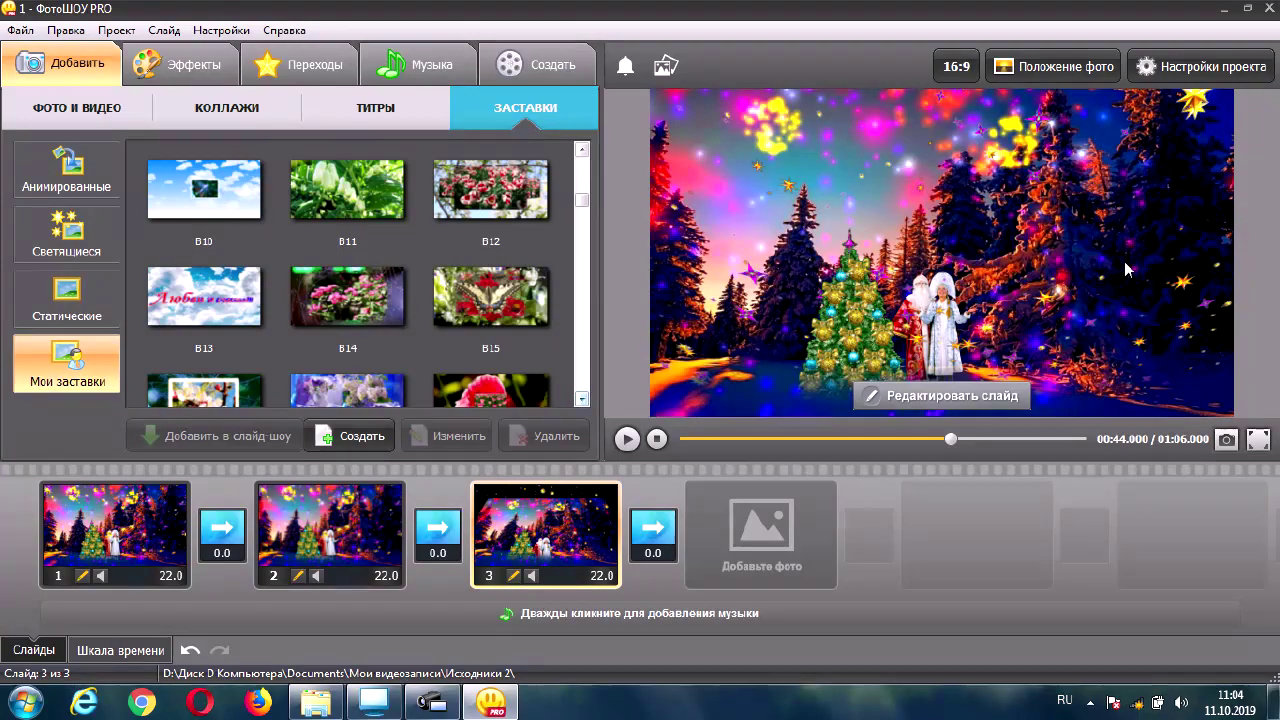
left_click(1271, 8)
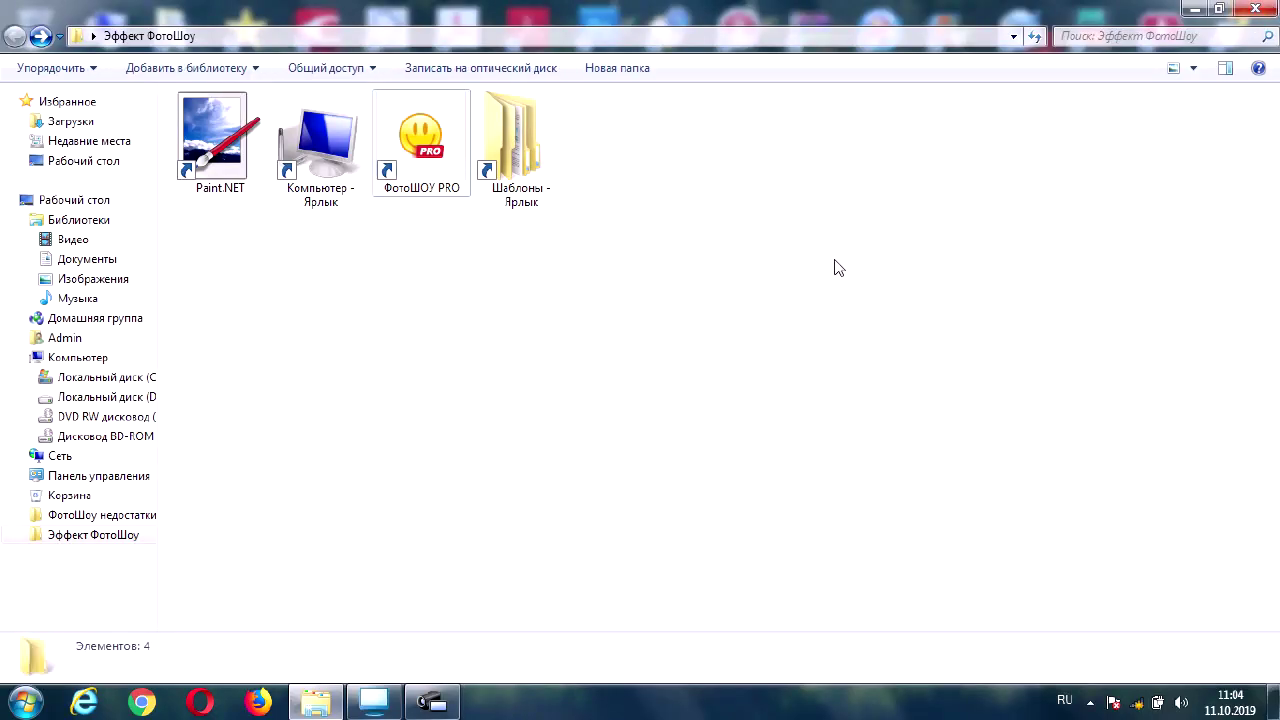